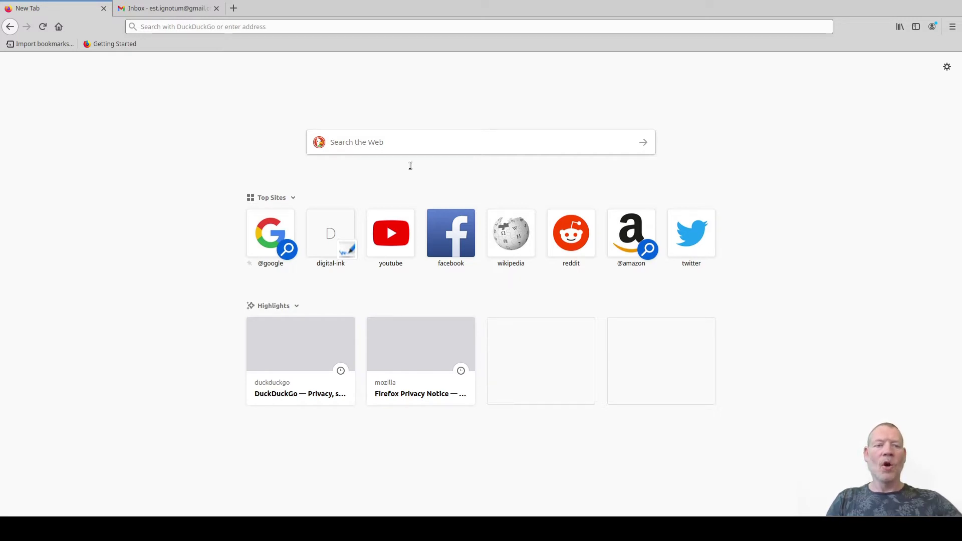
Step: Open the digital-ink.app website
click(157, 26)
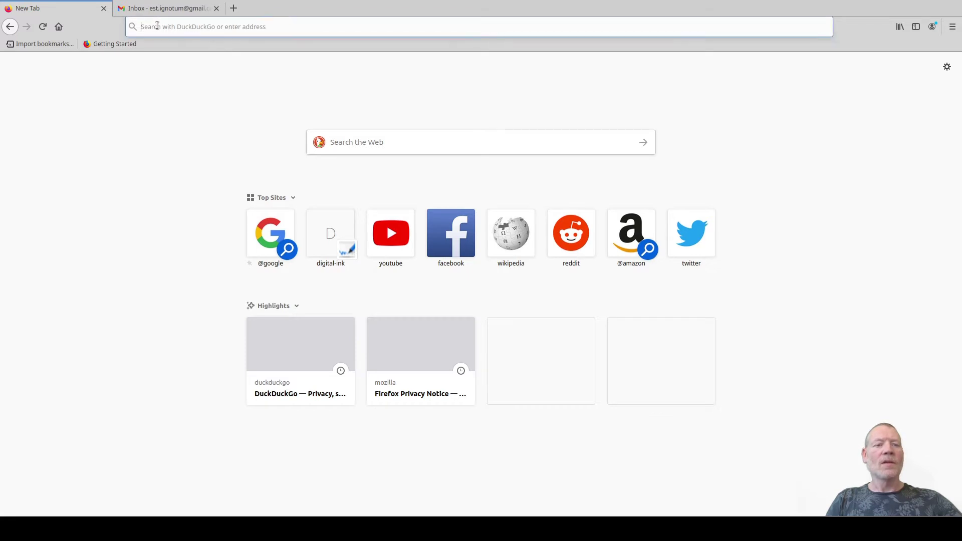
text(digital-ink.app)
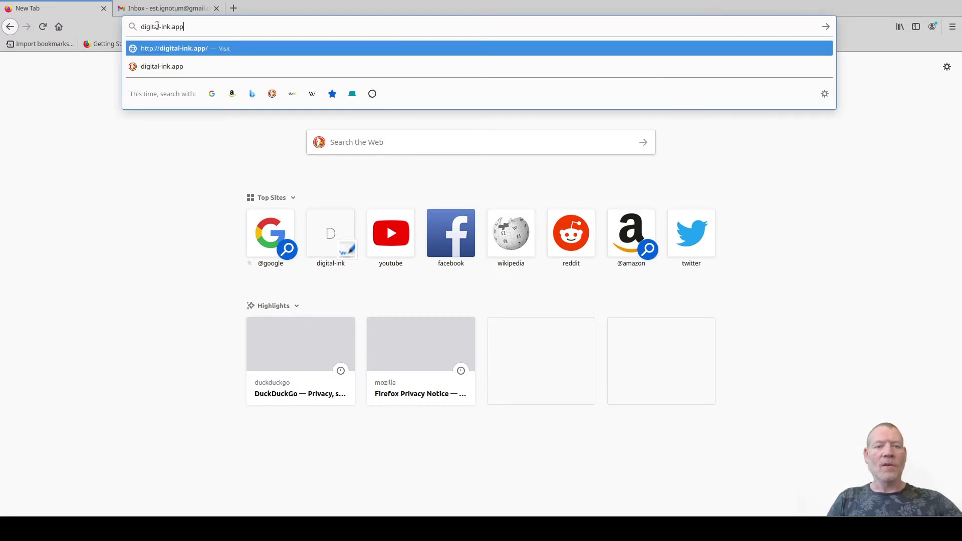
key(Return)
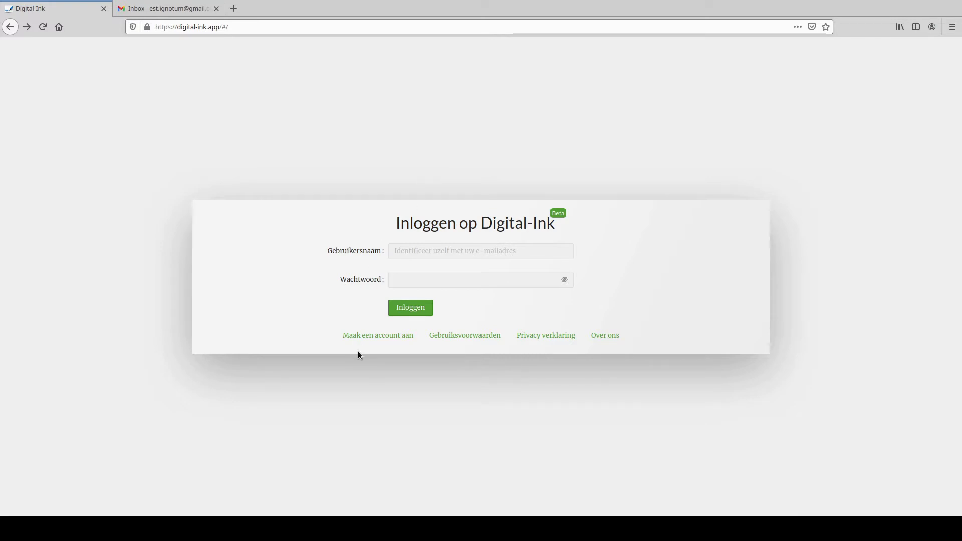
Step: Register an account with the e-mail address, screen name and repeated password, accepting the privacy statement and terms, and close the confirmation
click(369, 339)
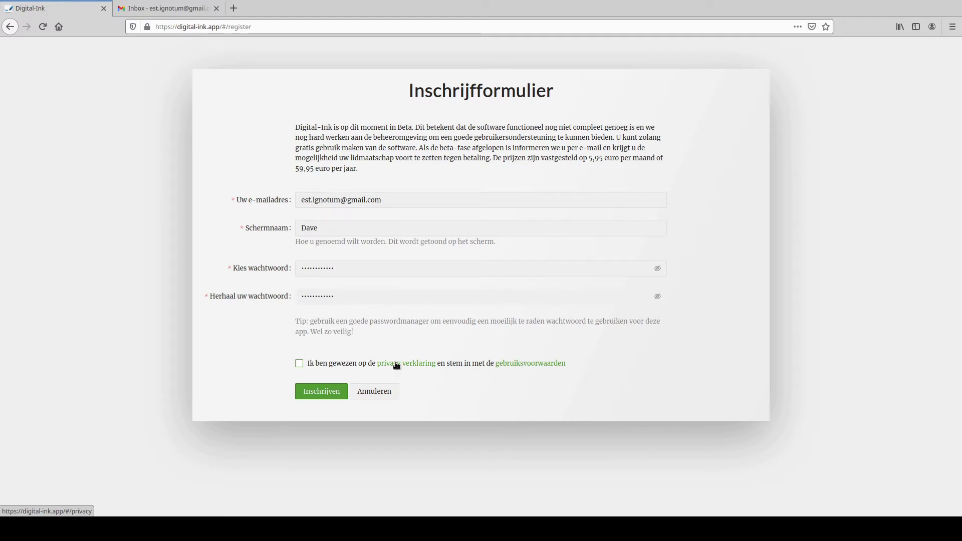
click(300, 364)
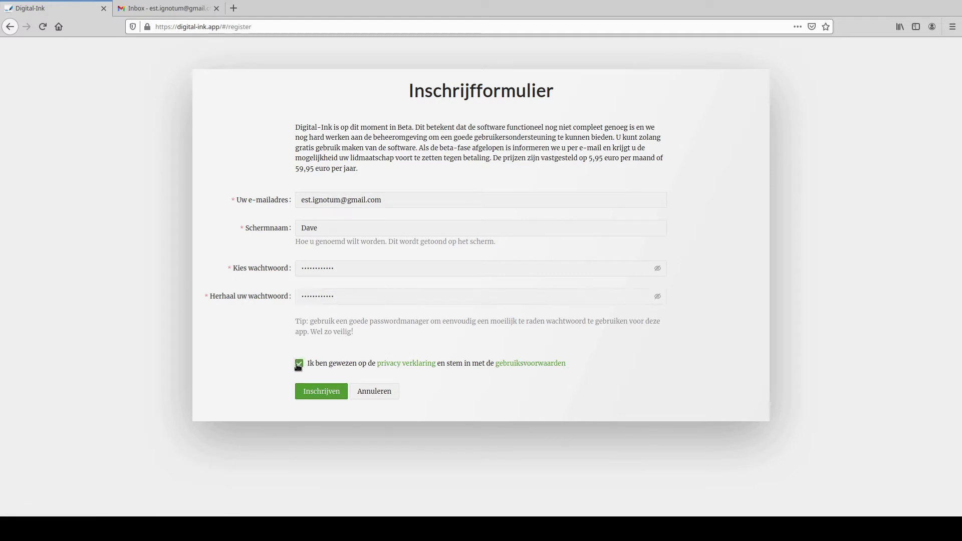
click(311, 394)
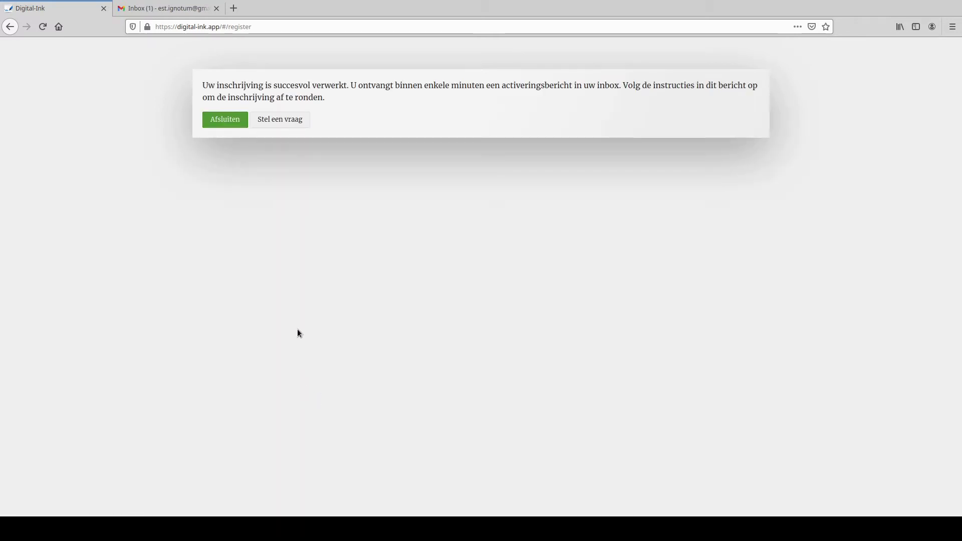
click(227, 122)
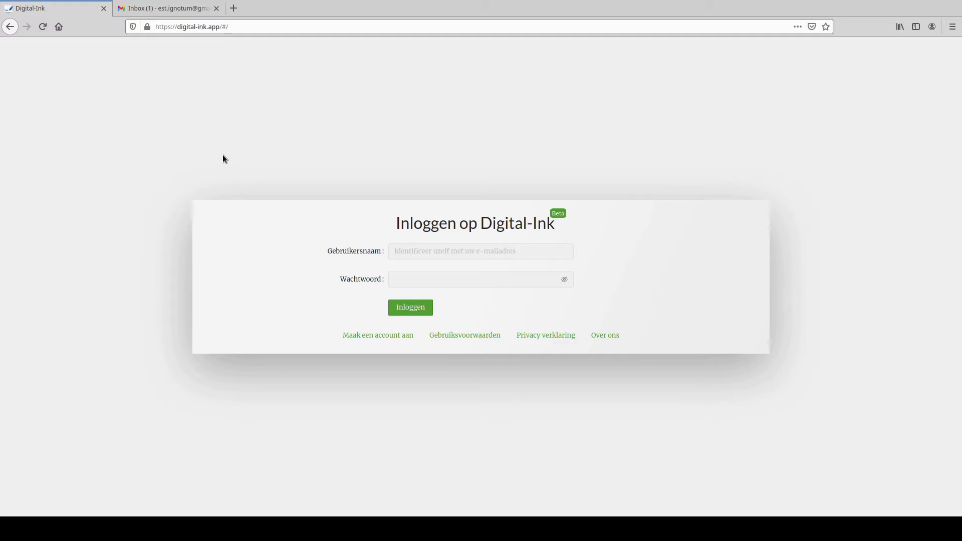
Step: Switch to Gmail, activate the account through the link in the "Bevestig je inschrijving op Digital-Ink" mail, and close the activation page
click(175, 8)
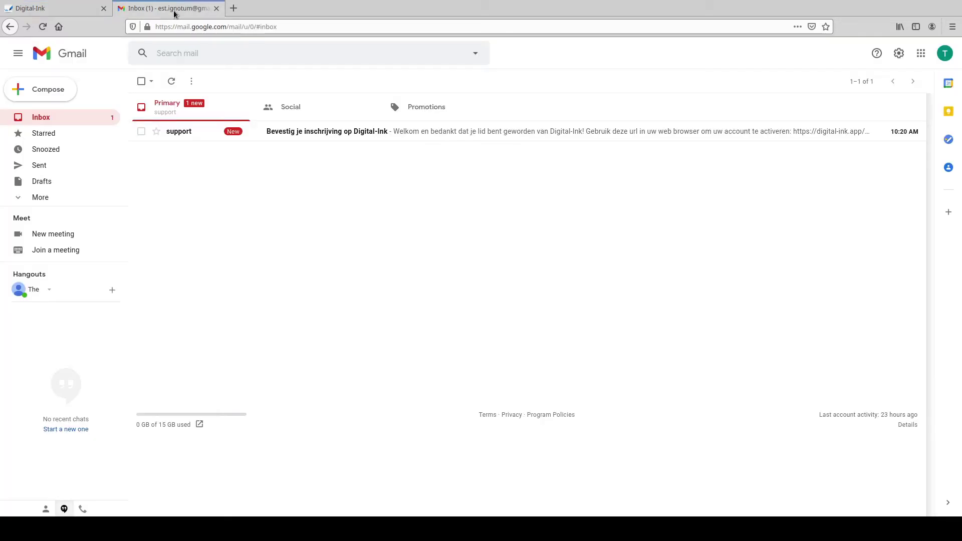
click(186, 132)
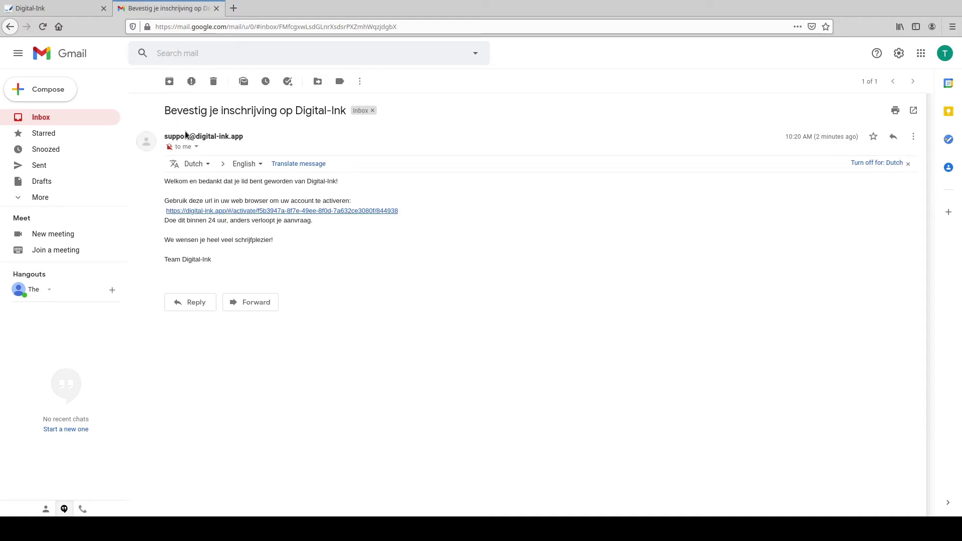
click(261, 211)
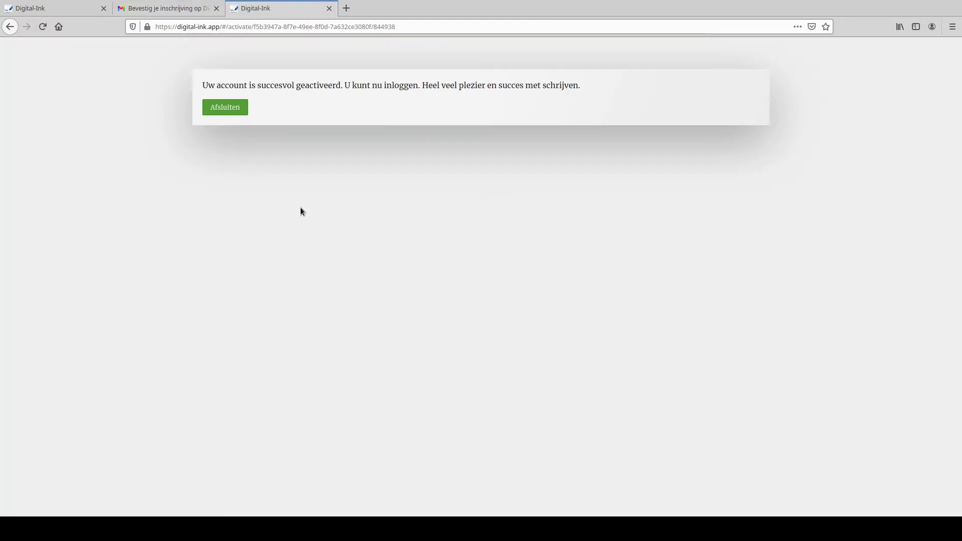
click(225, 107)
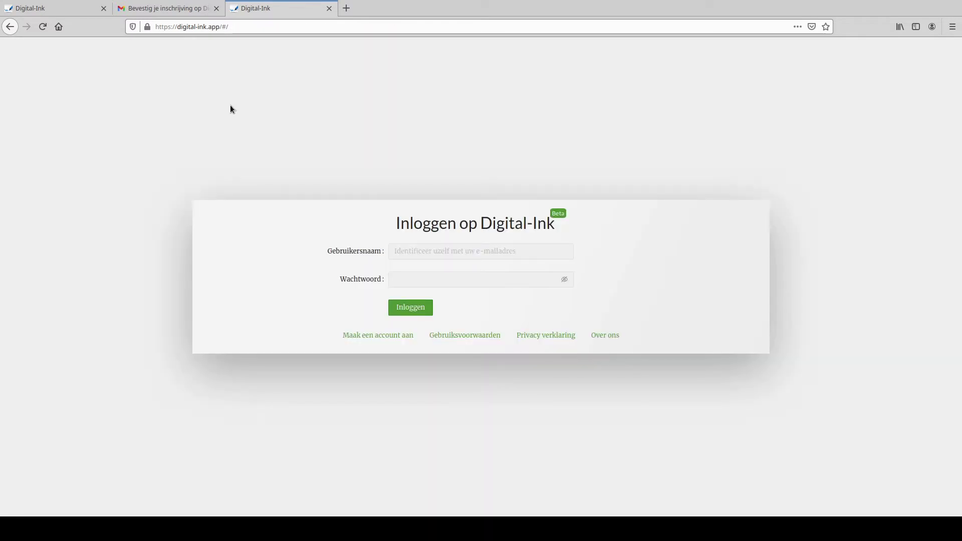
key(ctrl+w)
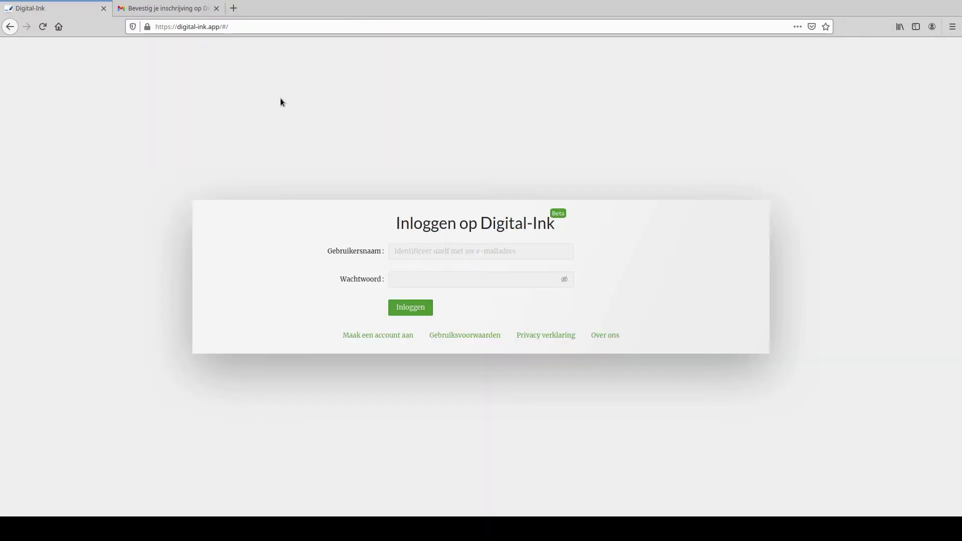
Step: Log in to Digital-Ink with the account's e-mail address and password
click(389, 251)
click(406, 269)
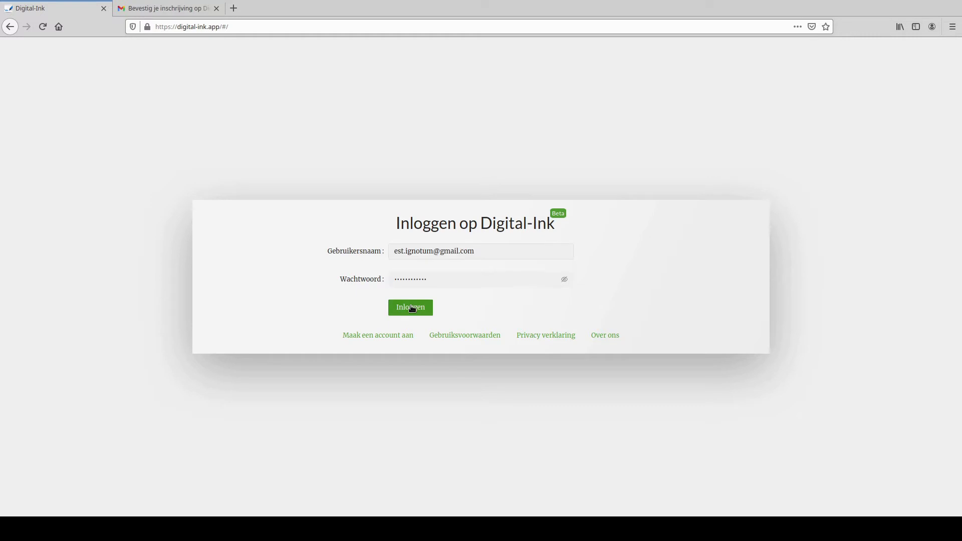
click(412, 307)
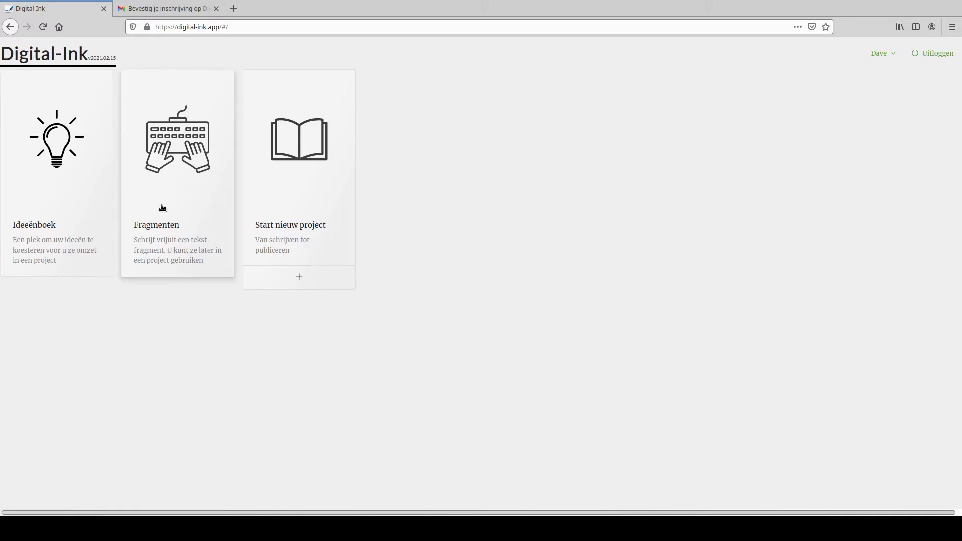
Step: Create a new project titled "de schrijvende detective" with language Nederlands, type Roman and genre "Drama, Thriller"
click(292, 216)
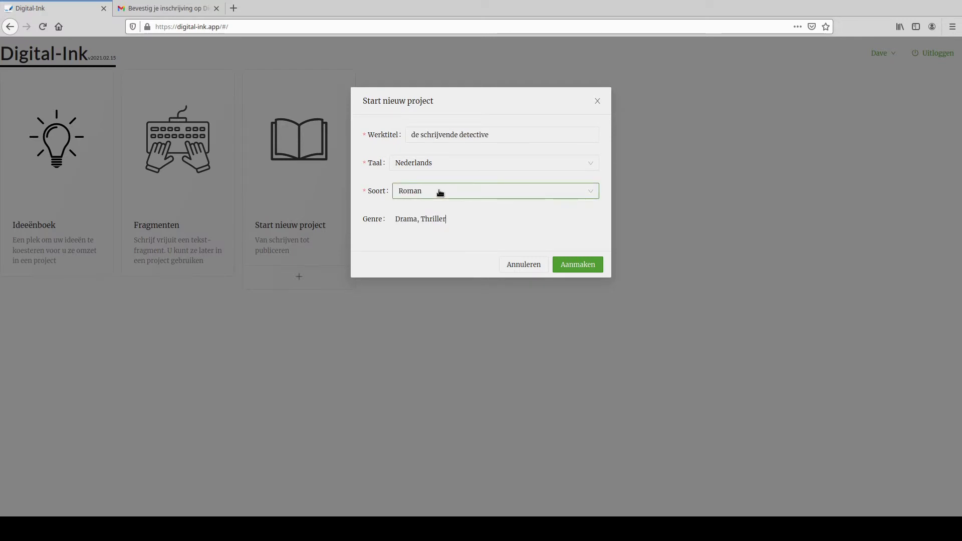
click(440, 193)
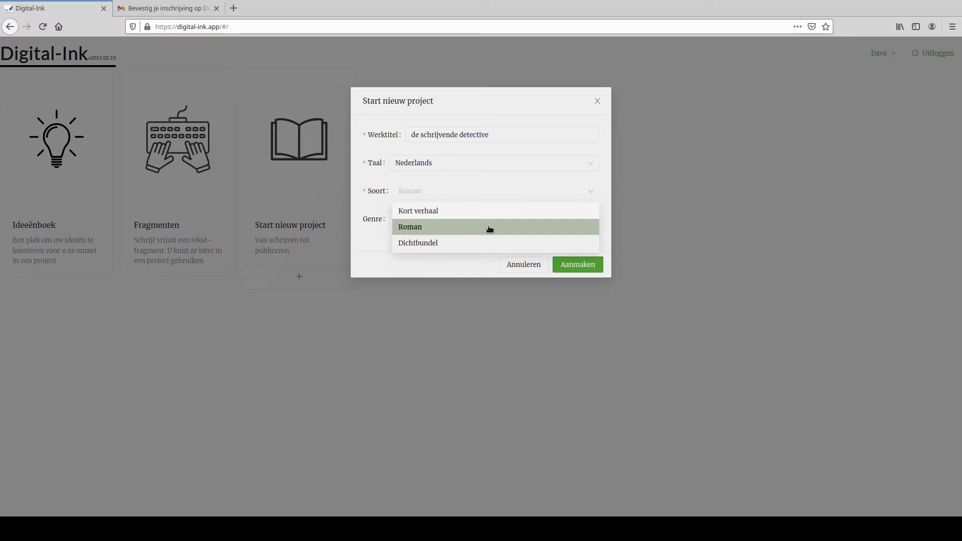
click(575, 269)
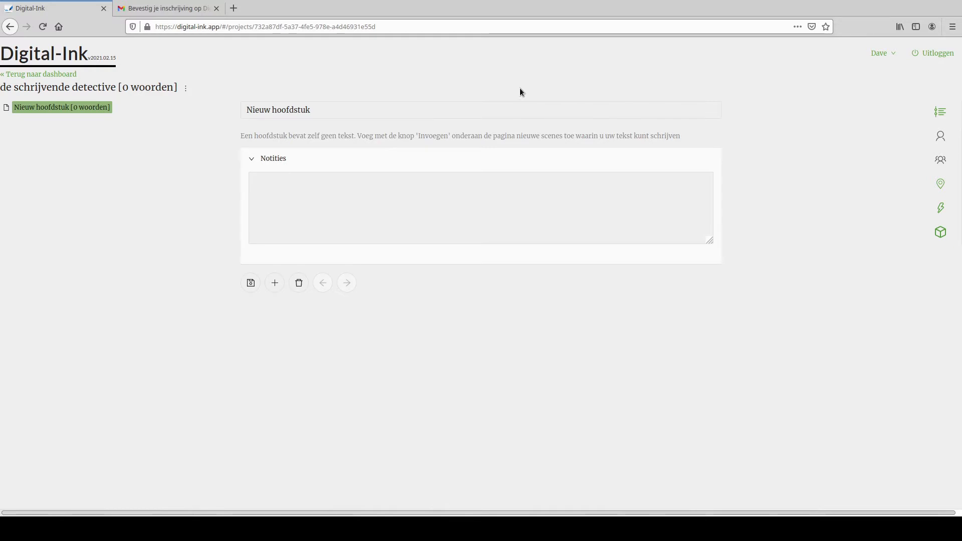
Step: Rename the first chapter "Het pistool" and give it the note "Introductie HP Hugo en zijn vrienden Rene en Frank"
click(377, 111)
key(ctrl+a)
text(Het pistool)
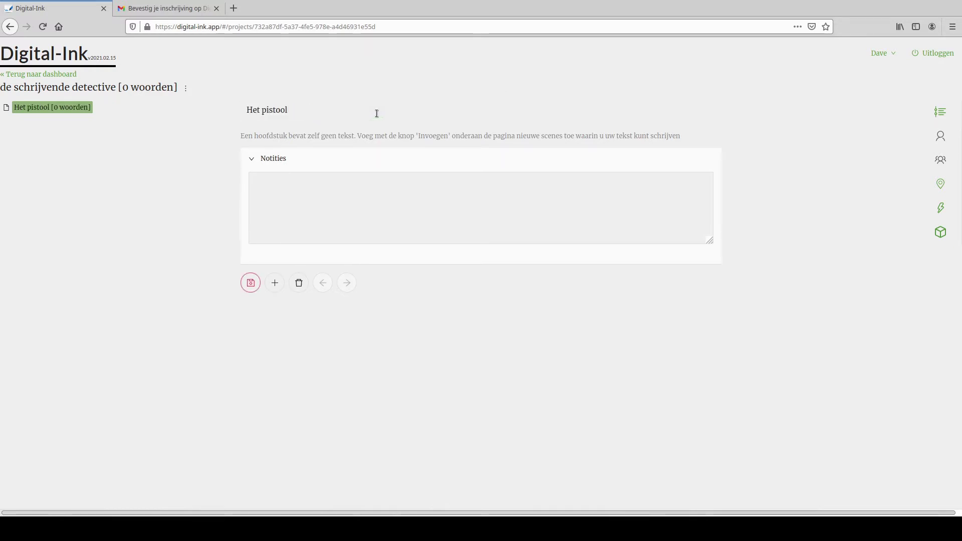
key(ctrl+s)
click(301, 189)
text(Introductie HP Hugo en zijn vrienden Rene en Frank)
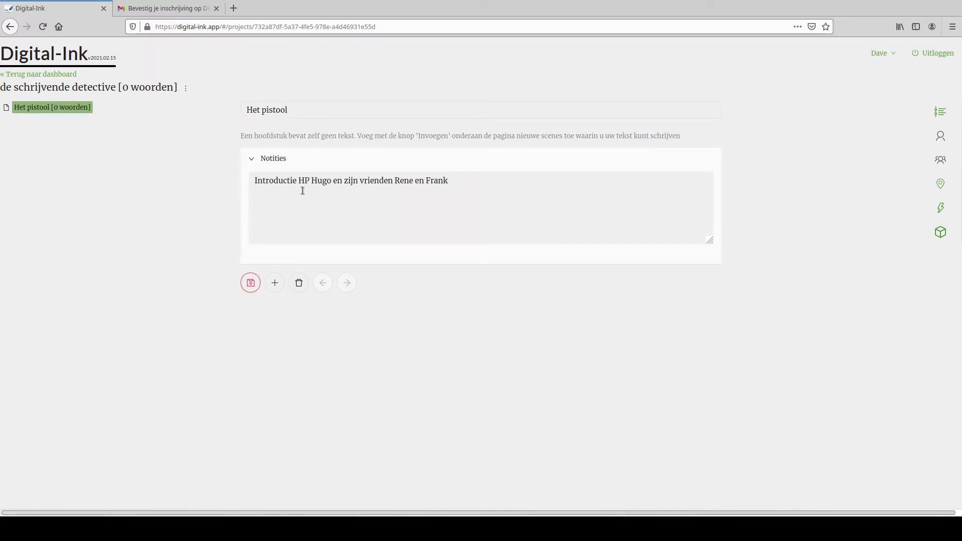
Step: Add a new scene to the chapter "Het pistool" and title it "Huisvredebreuk"
click(275, 284)
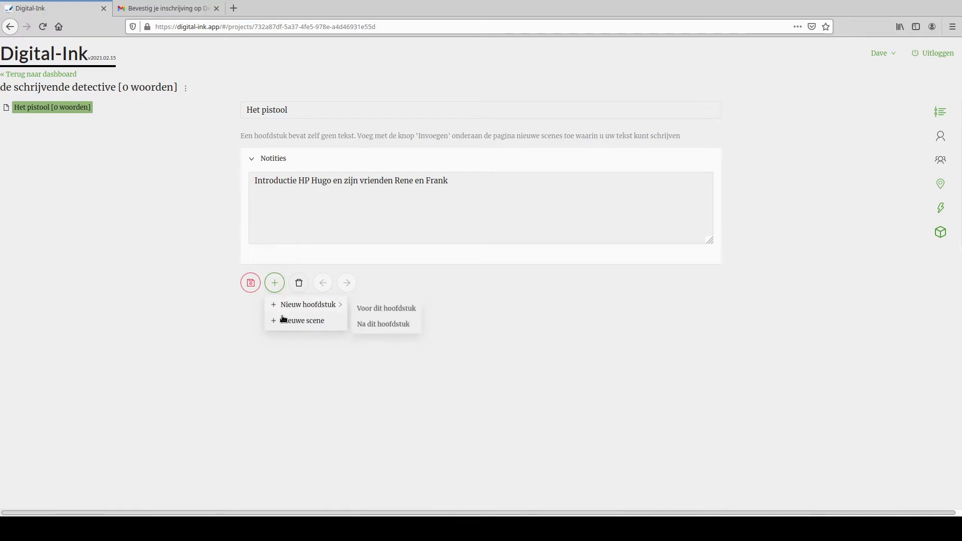
click(288, 320)
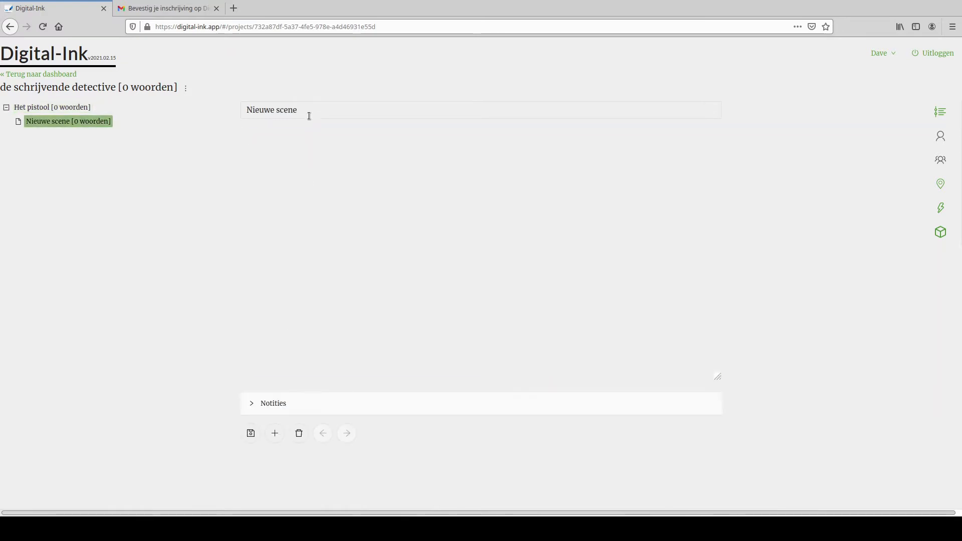
click(311, 105)
key(ctrl+a)
text(Huisvredebreuk)
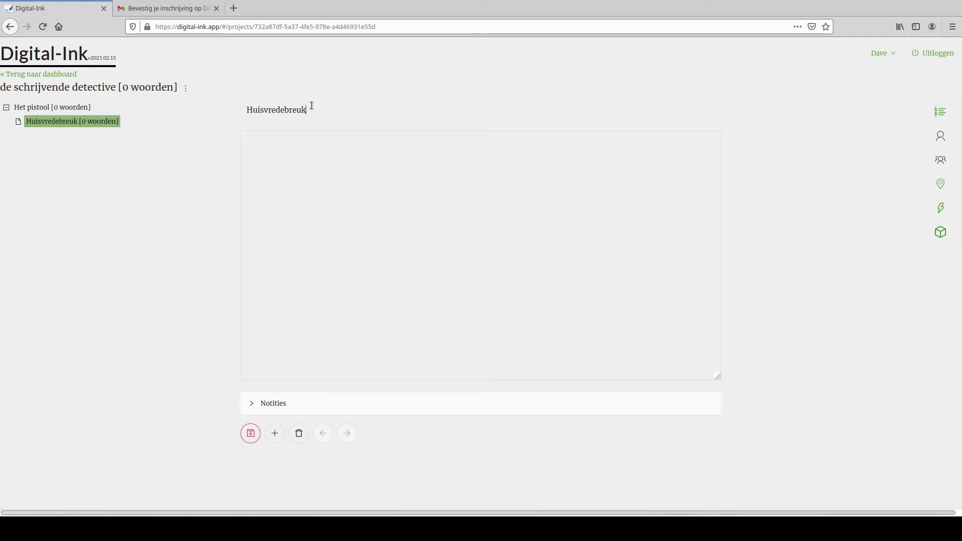
Step: Paste the copied story text into the scene "Huisvredebreuk" and save it
click(319, 145)
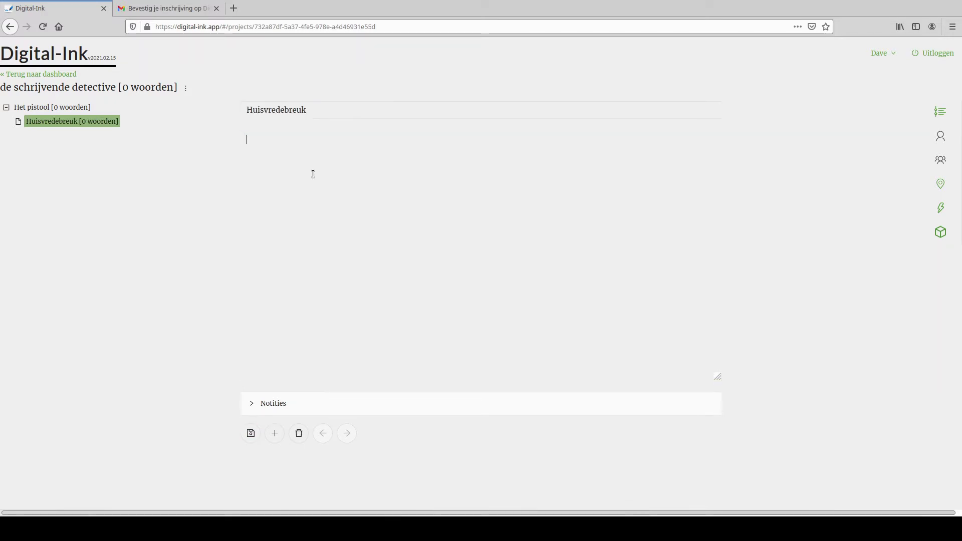
key(ctrl+v)
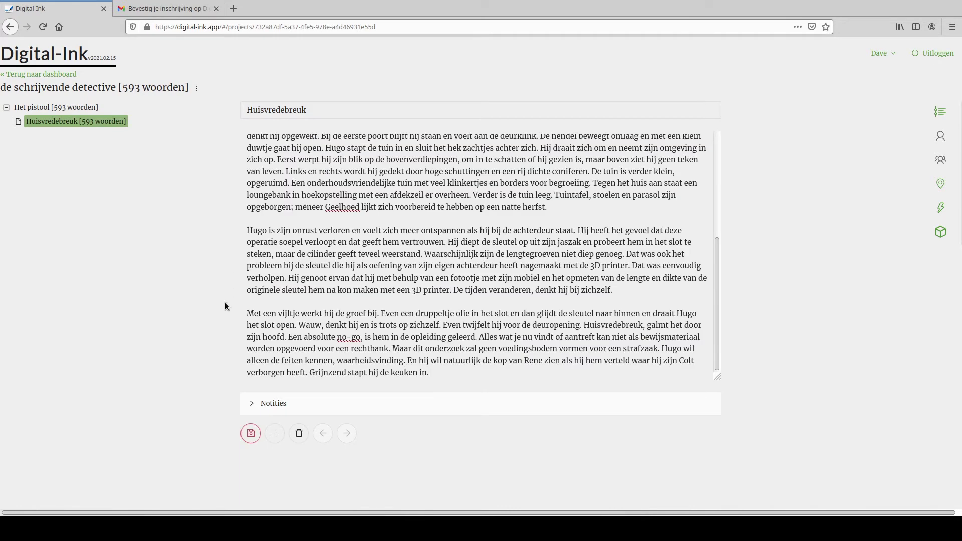
click(252, 434)
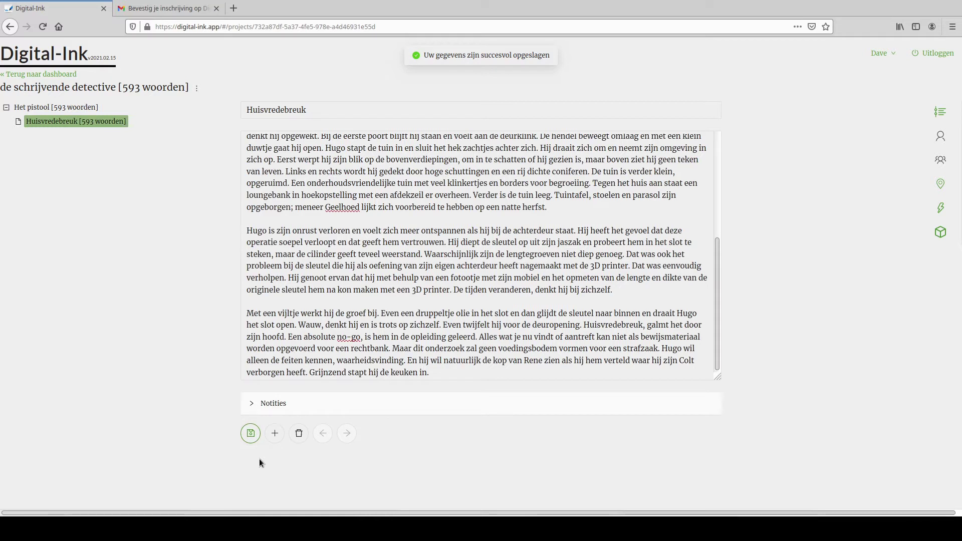
Step: Insert a new scene after "Huisvredebreuk" and title it "Een onverwachte bezoeker"
click(275, 434)
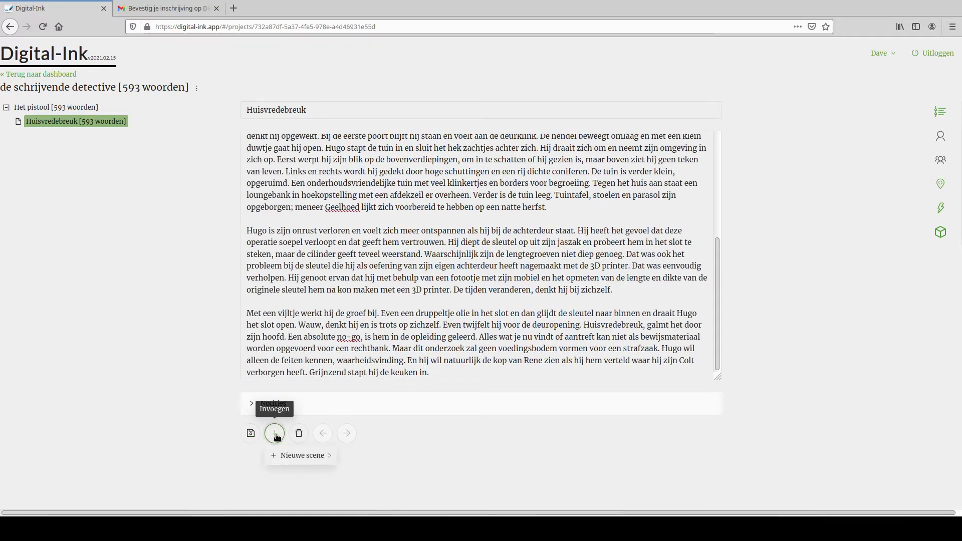
mouse_move(281, 456)
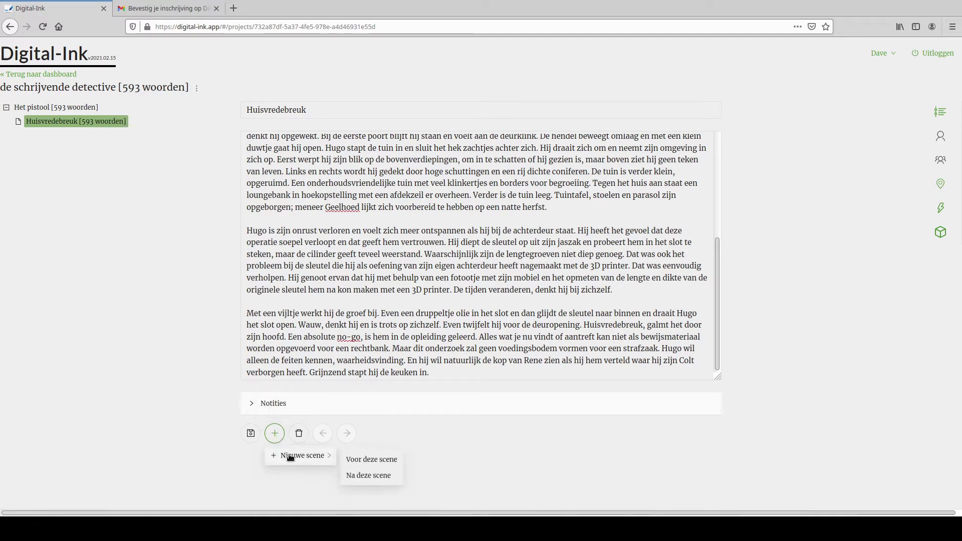
click(359, 476)
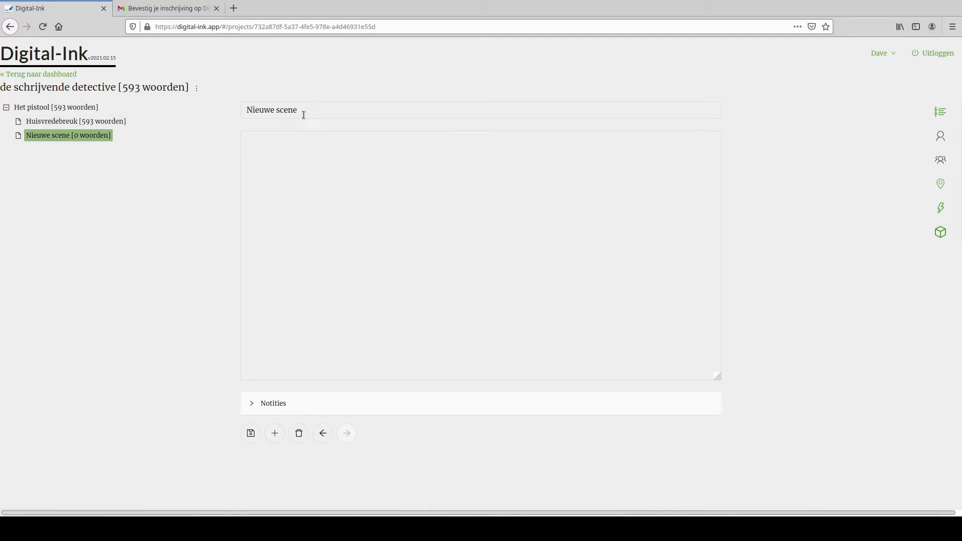
drag(303, 112, 226, 106)
text(Een onverwachte bezoeker)
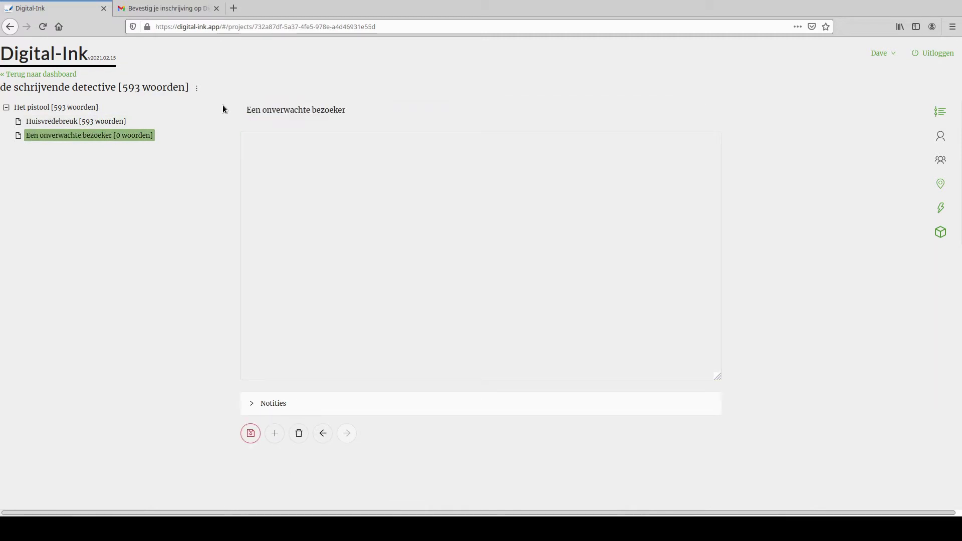
Step: Paste the copied story text into the scene "Een onverwachte bezoeker" and save it
click(263, 170)
key(ctrl+v)
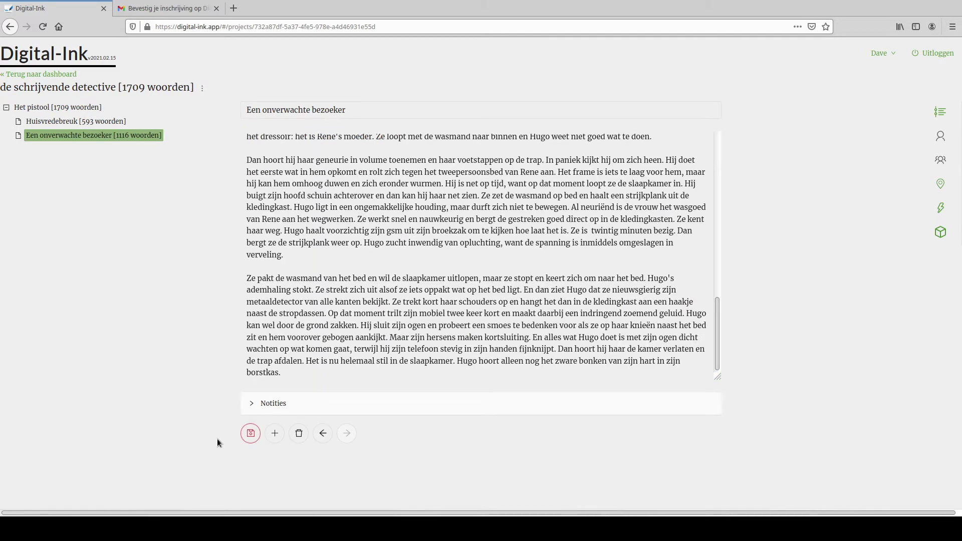
click(250, 434)
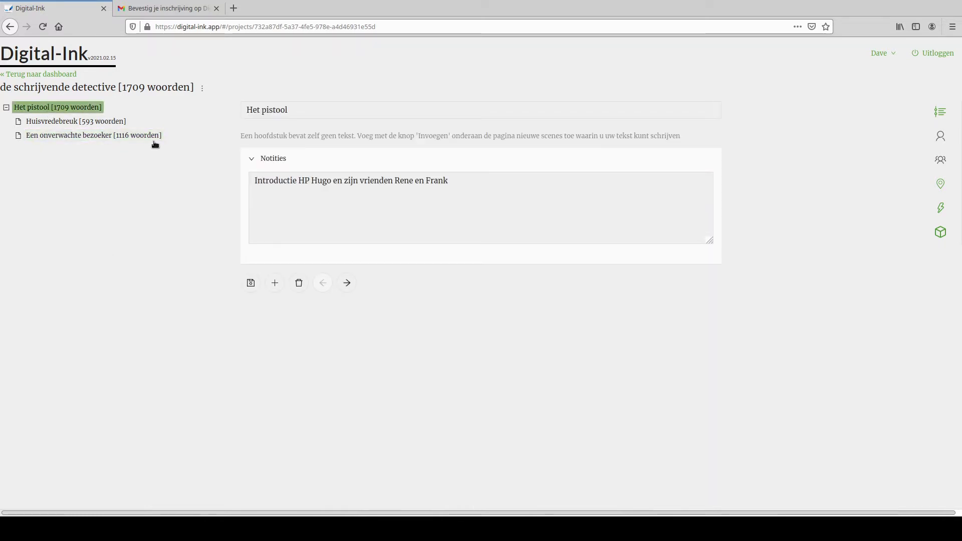
Step: Insert a new chapter titled "Bountyhunting" after "Het pistool" and move it above that chapter
click(275, 284)
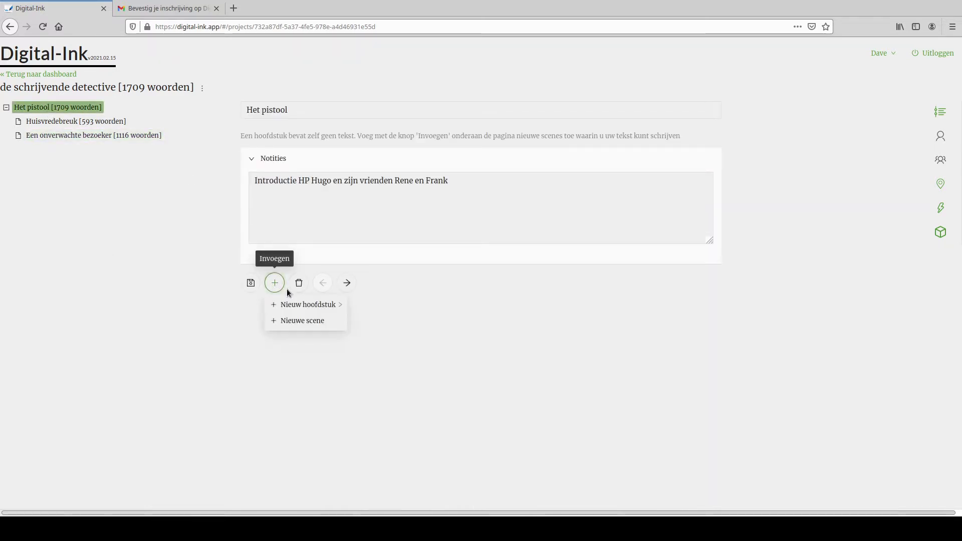
mouse_move(296, 308)
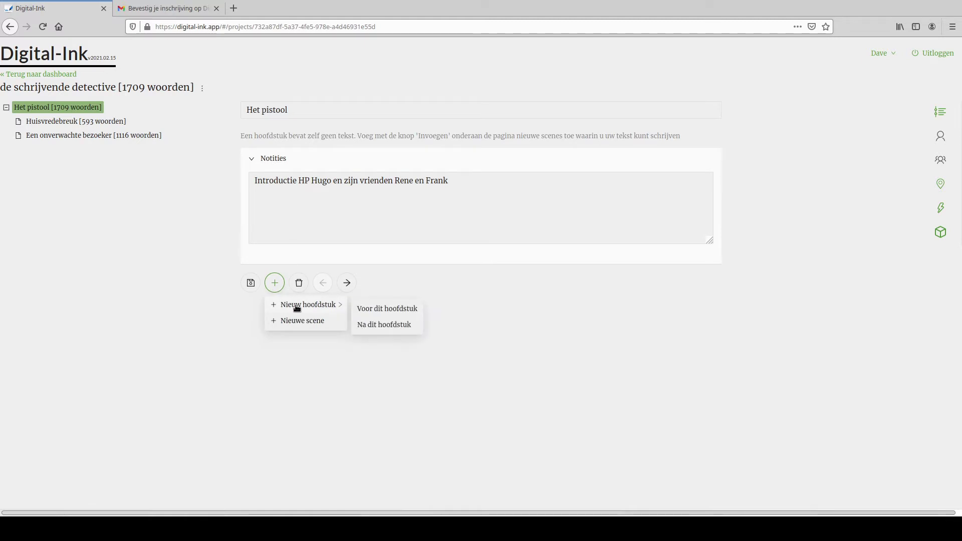
click(377, 325)
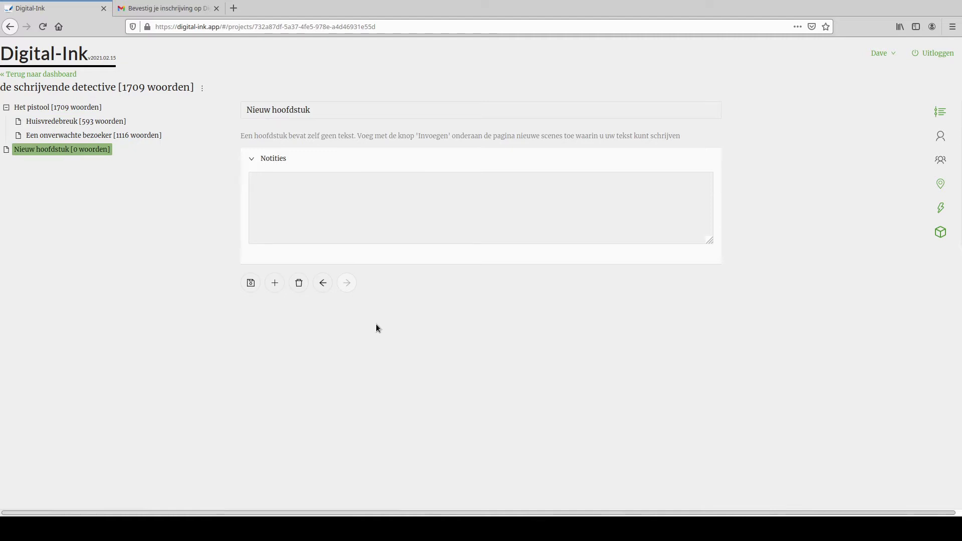
drag(327, 109, 215, 97)
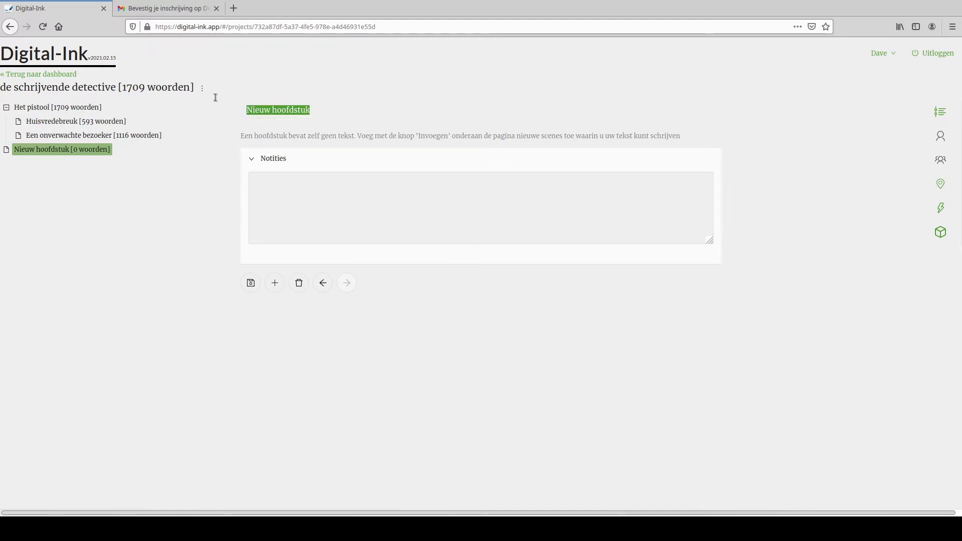
text(Bounty)
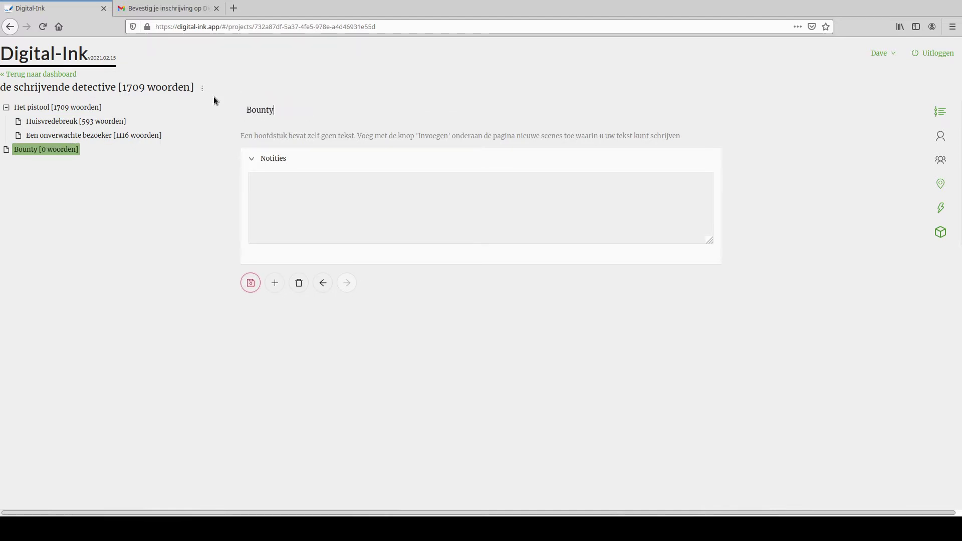
text(hunting)
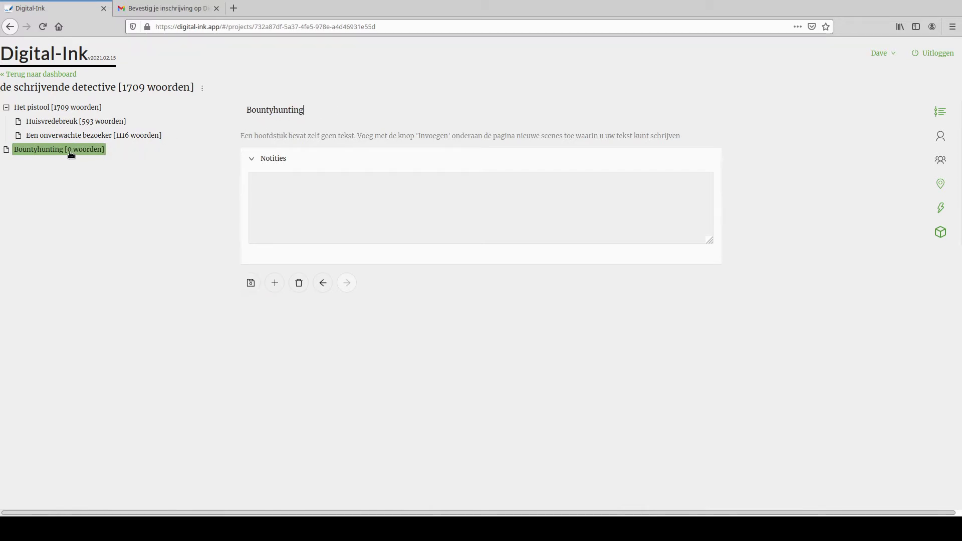
drag(71, 152, 76, 107)
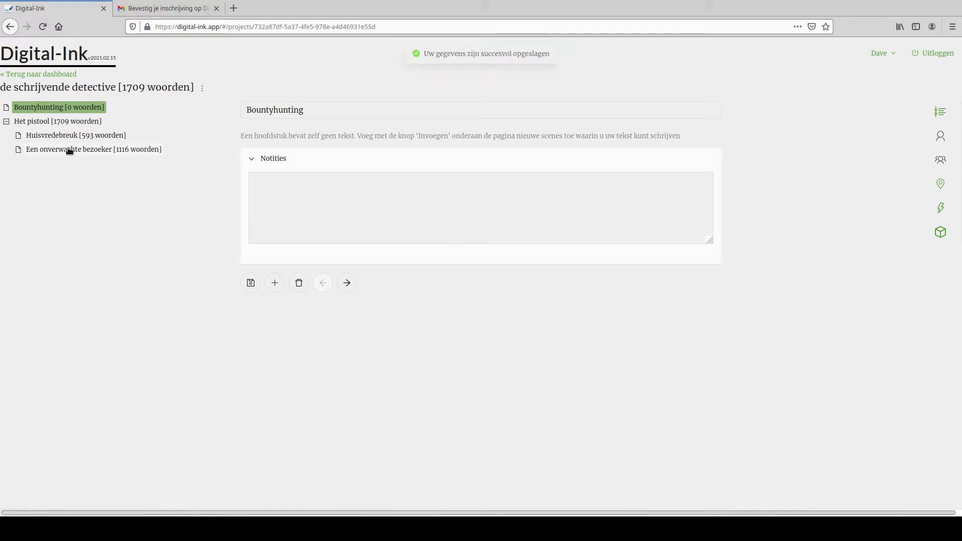
Step: Move the scene "Een onverwachte bezoeker" into the chapter "Bountyhunting" and back to "Het pistool", below "Huisvredebreuk"
drag(70, 152, 67, 109)
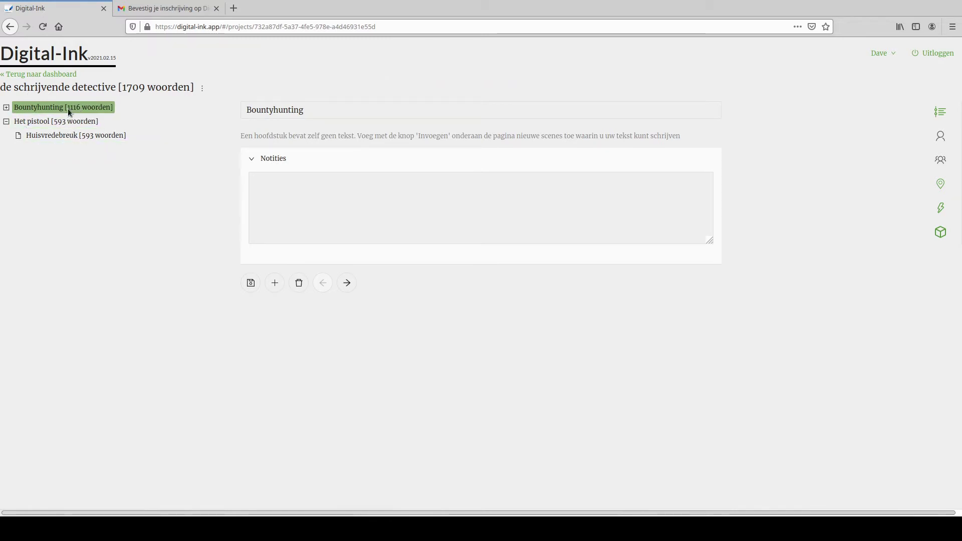
click(6, 107)
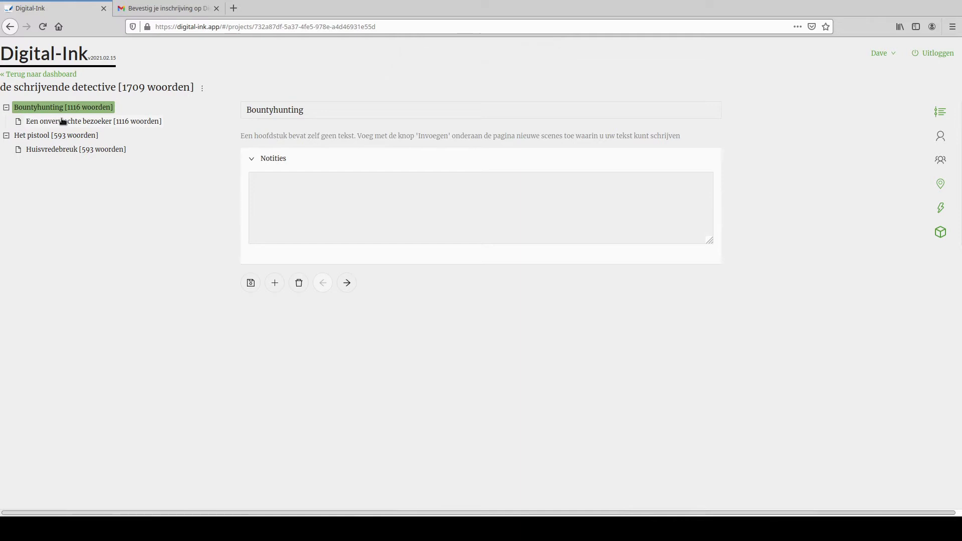
drag(61, 127, 63, 159)
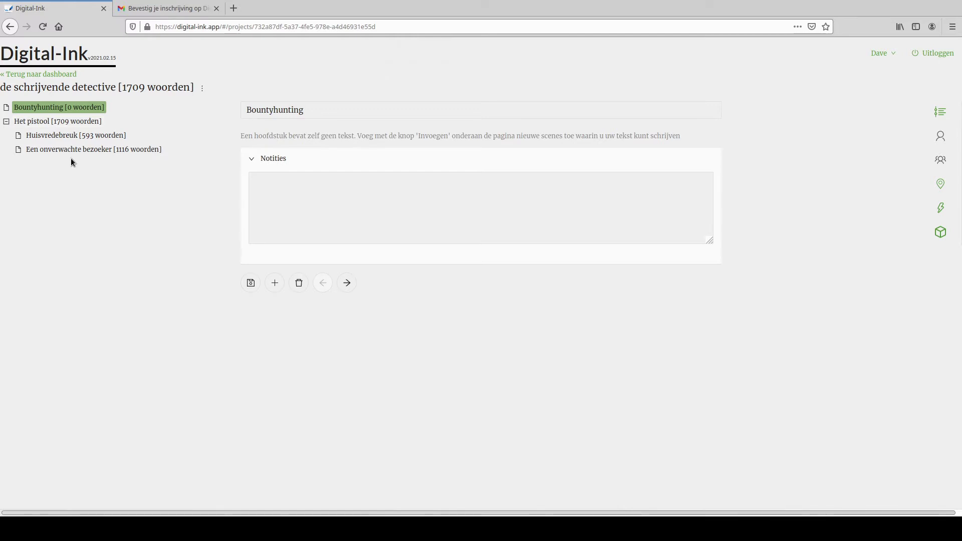
Step: Open the scene "Huisvredebreuk" and add two dots after "identificeren." at the end of the first paragraph
click(87, 135)
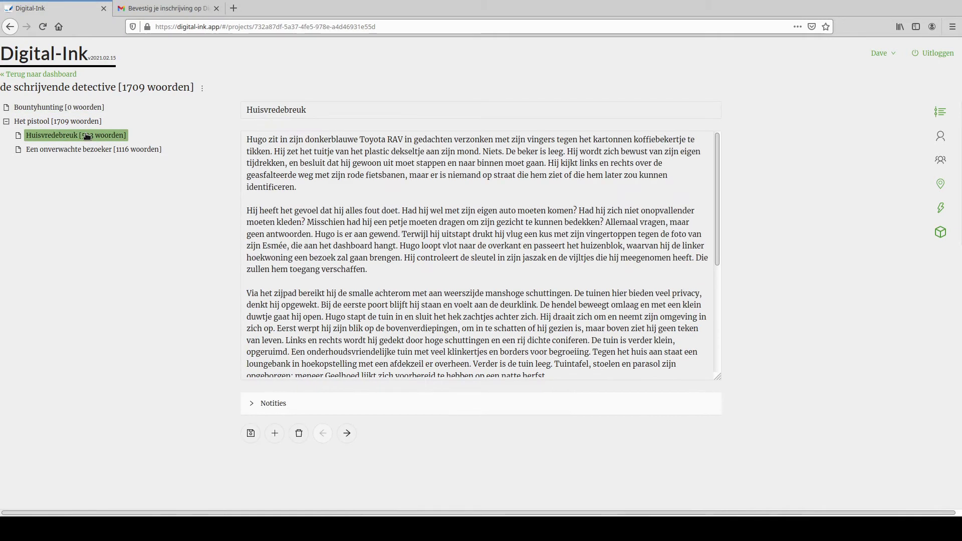
click(312, 186)
text(..)
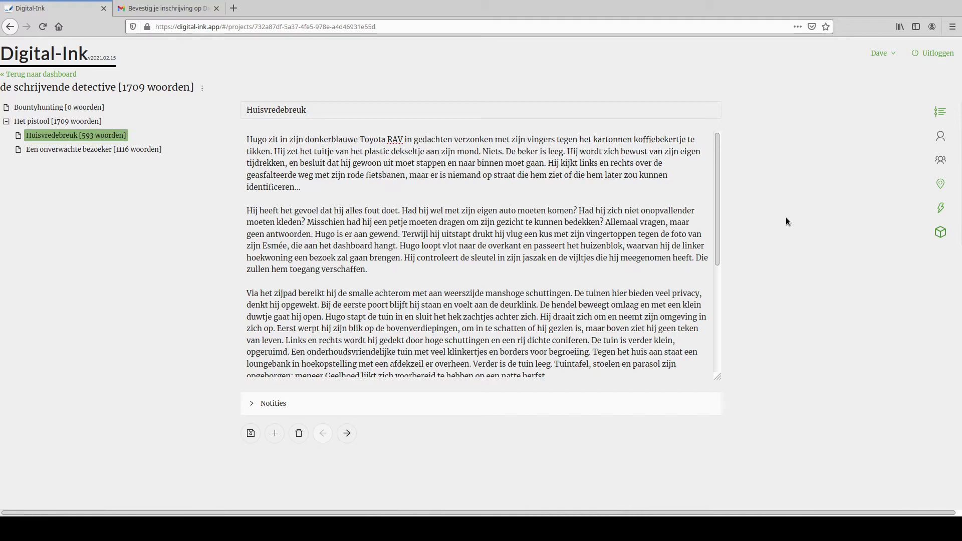
Step: Keep automatic saving enabled in the user preferences, set its interval to 90 seconds, and apply the preferences
click(880, 53)
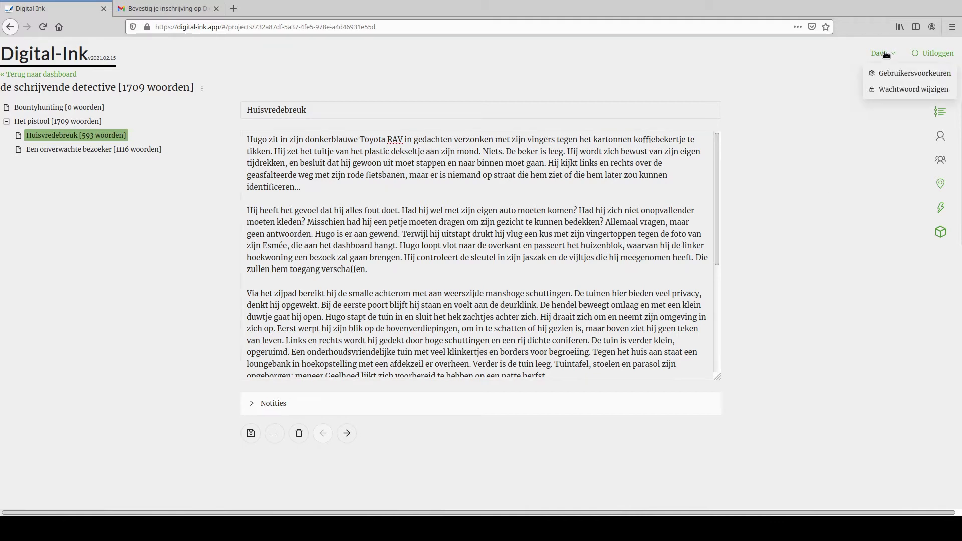
click(898, 73)
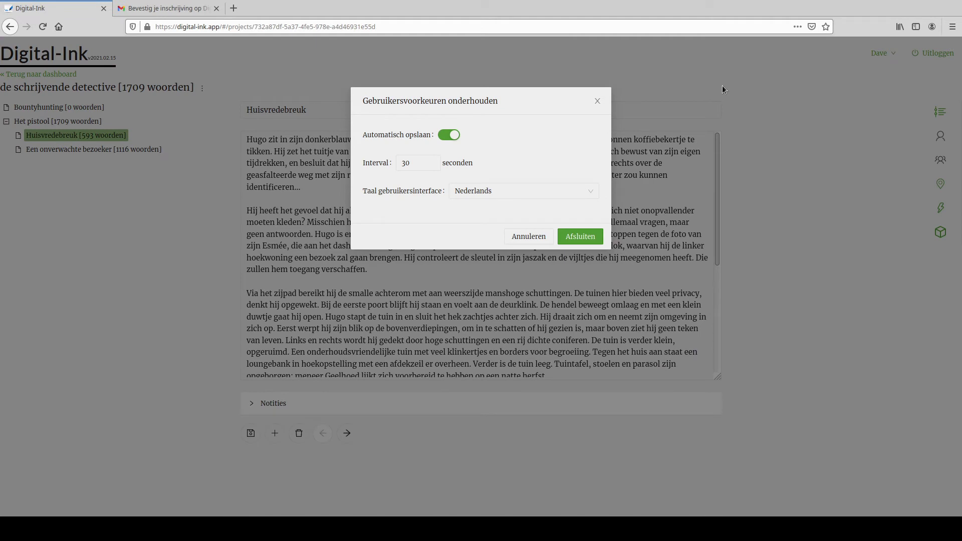
click(440, 135)
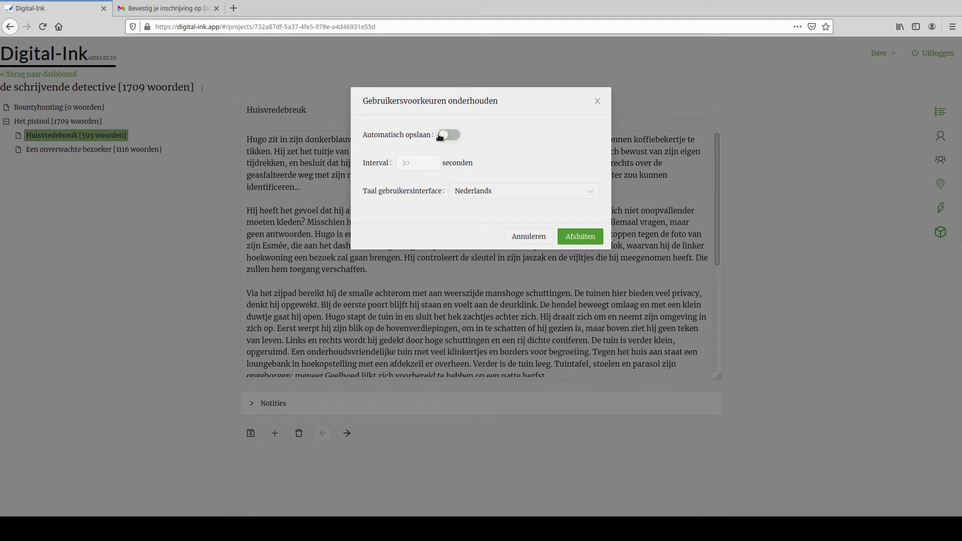
click(459, 136)
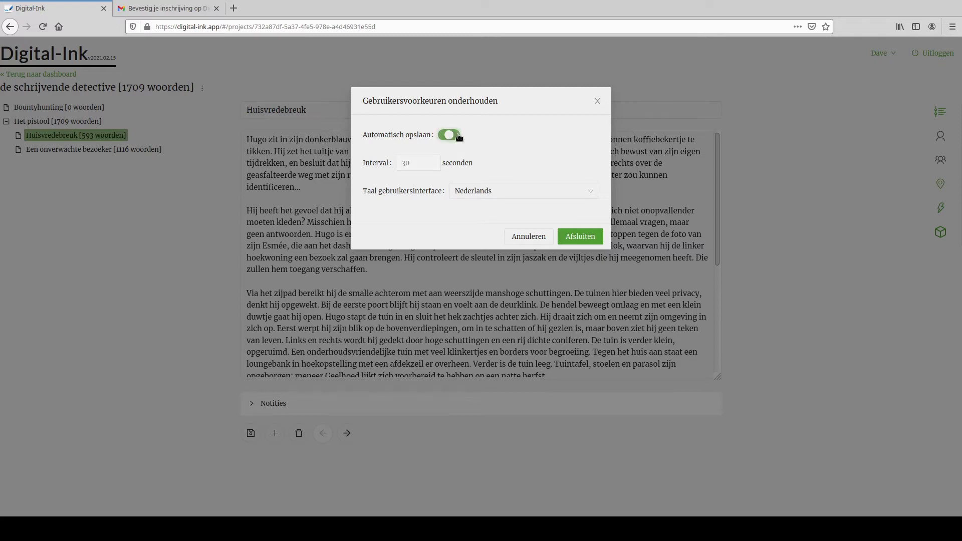
drag(419, 163, 392, 162)
text(90)
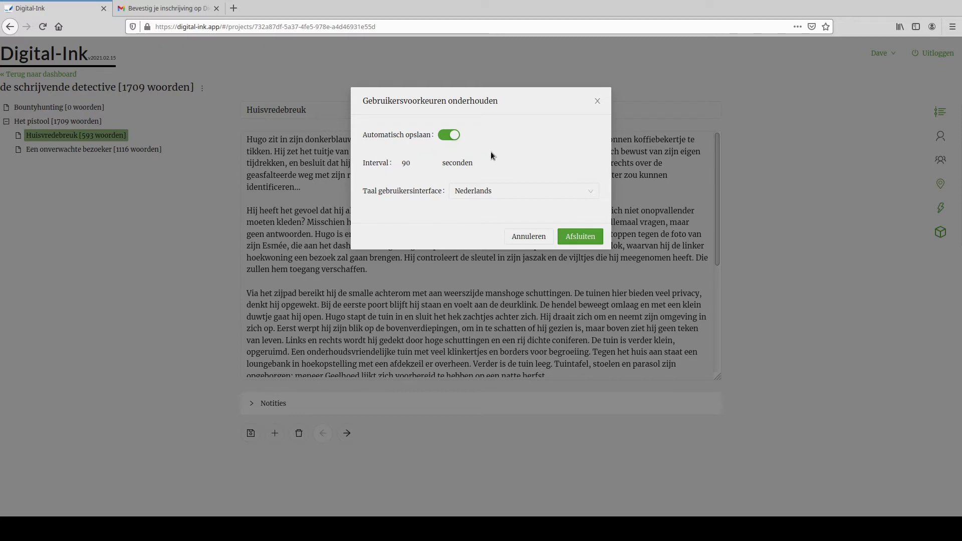
click(579, 236)
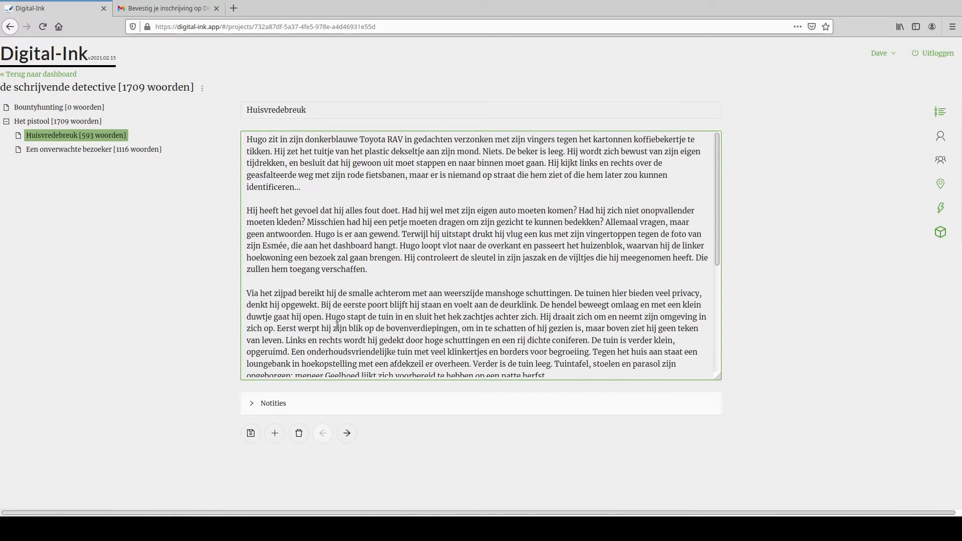
Step: Delete the empty chapter "Bountyhunting" permanently from the project
click(60, 107)
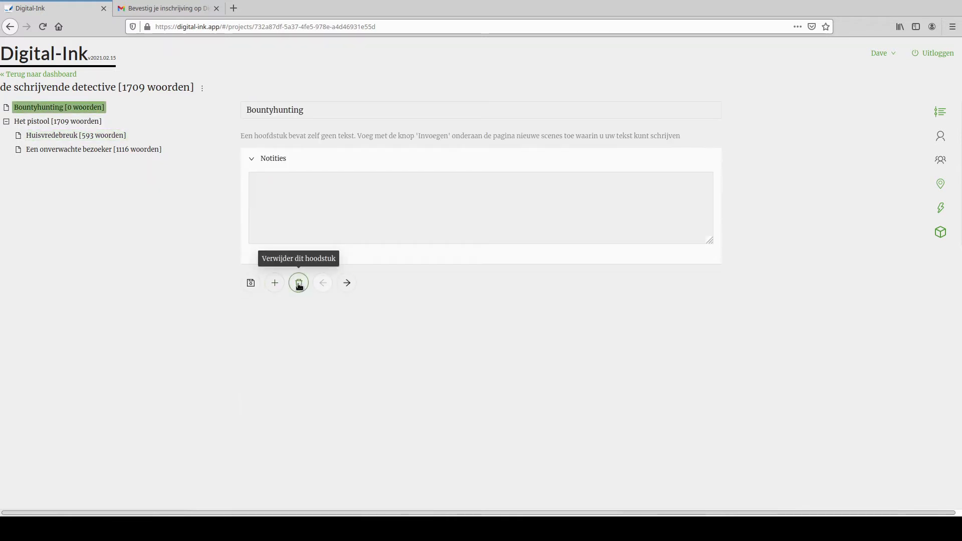
click(299, 284)
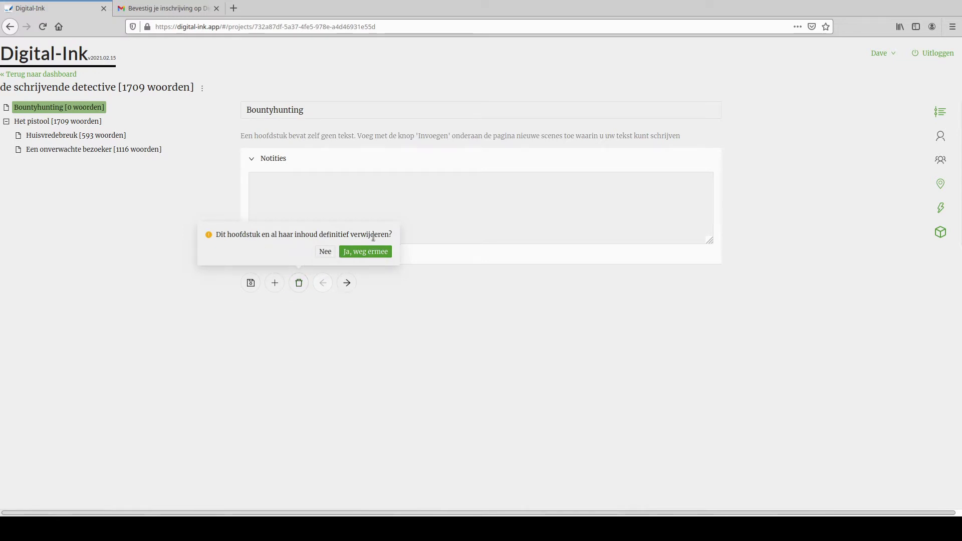
click(366, 253)
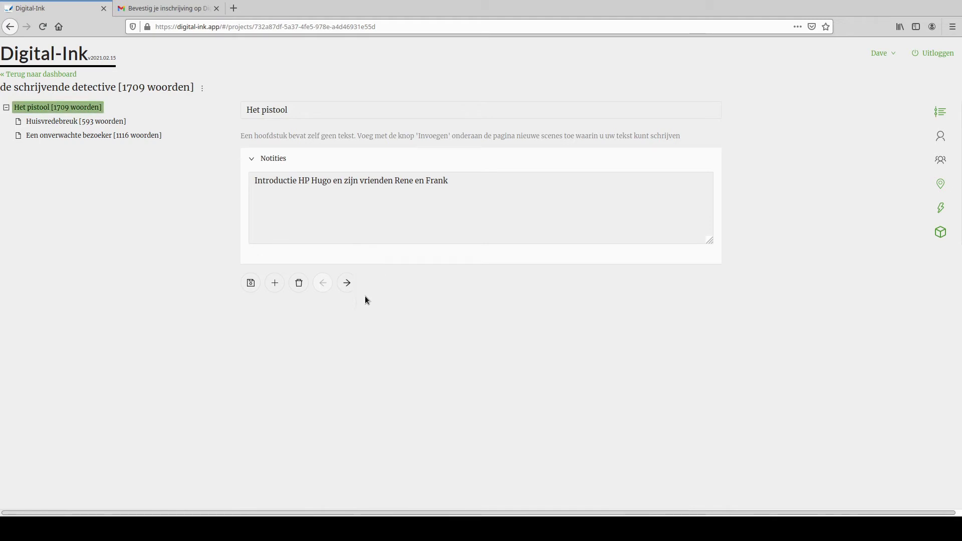
Step: Delete the scene "Een onverwachte bezoeker" permanently from the chapter "Het pistool"
click(45, 136)
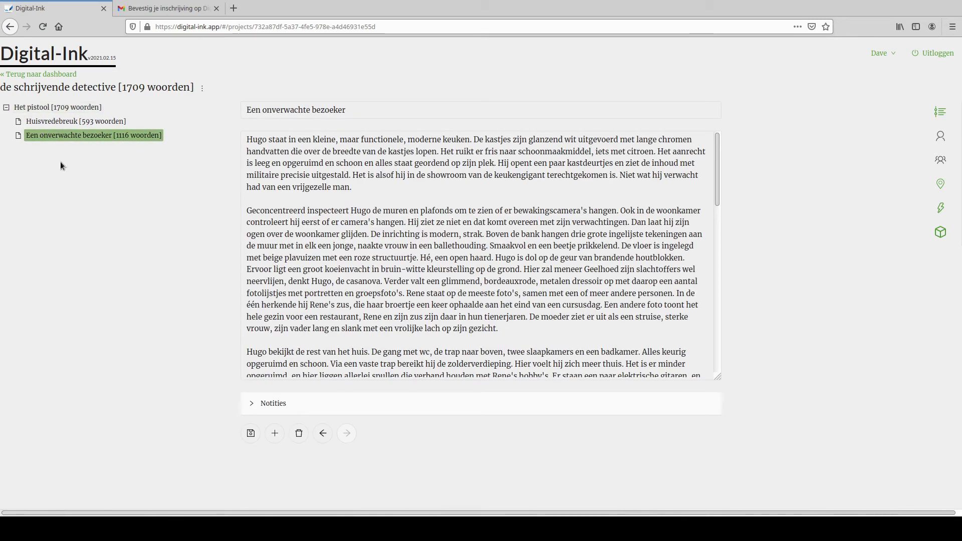
click(298, 439)
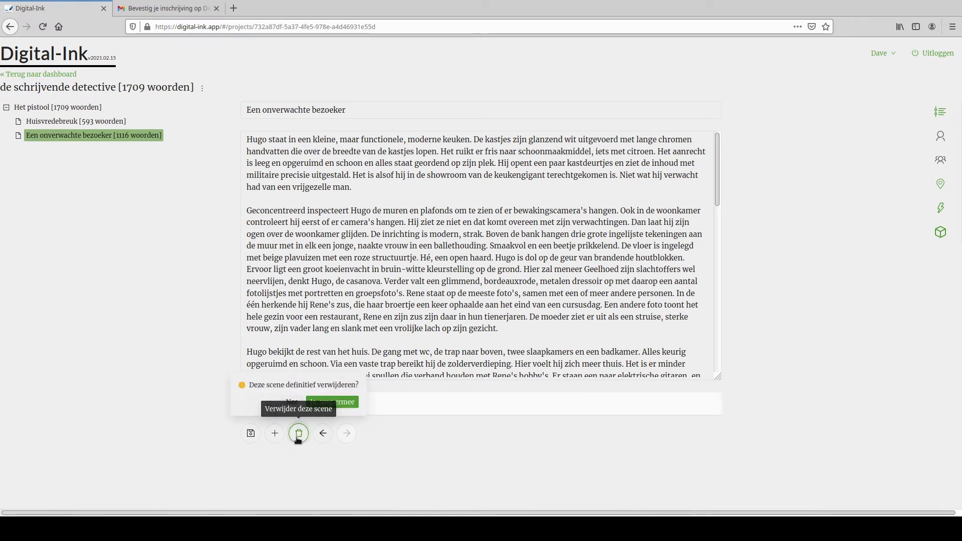
click(347, 402)
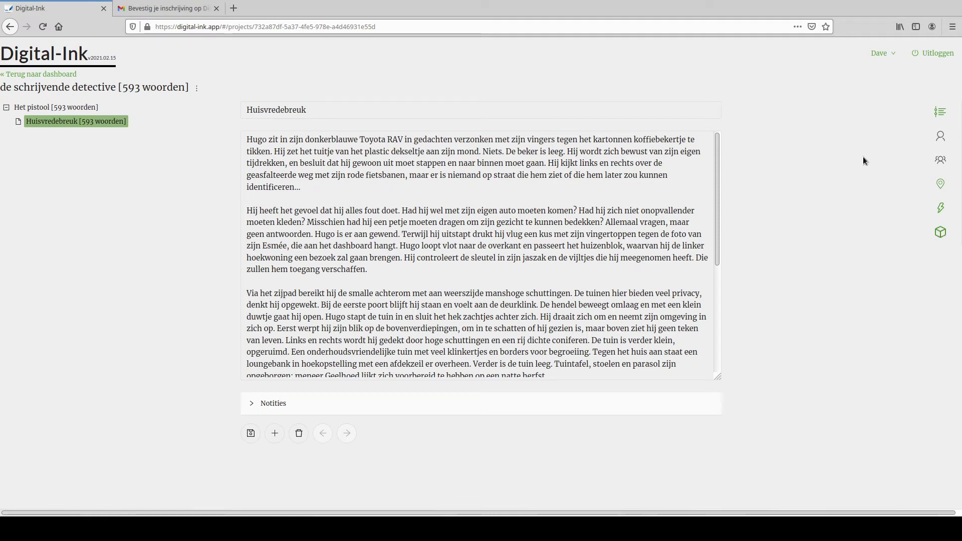
Step: Add a male character named Hugo, aged 40, and fill in his date of birth and character description
click(944, 139)
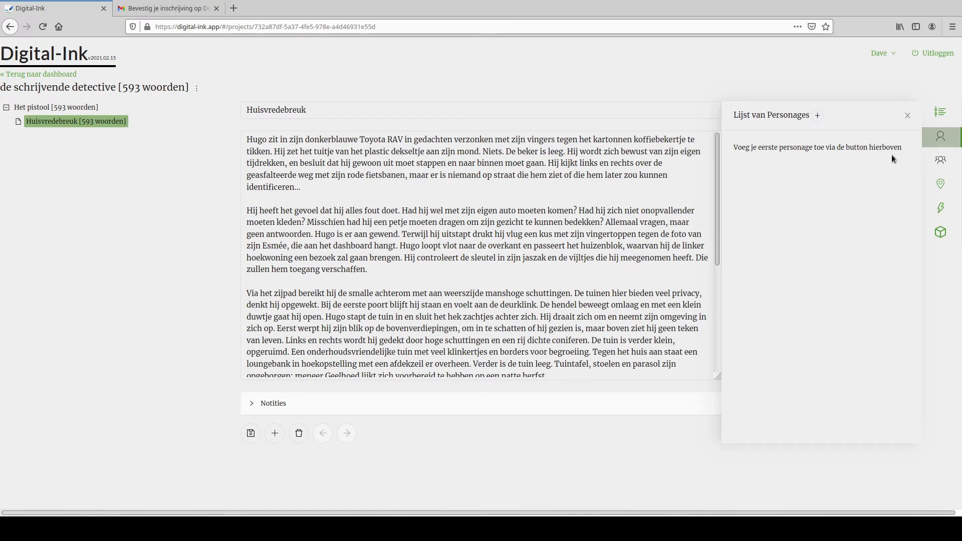
click(819, 116)
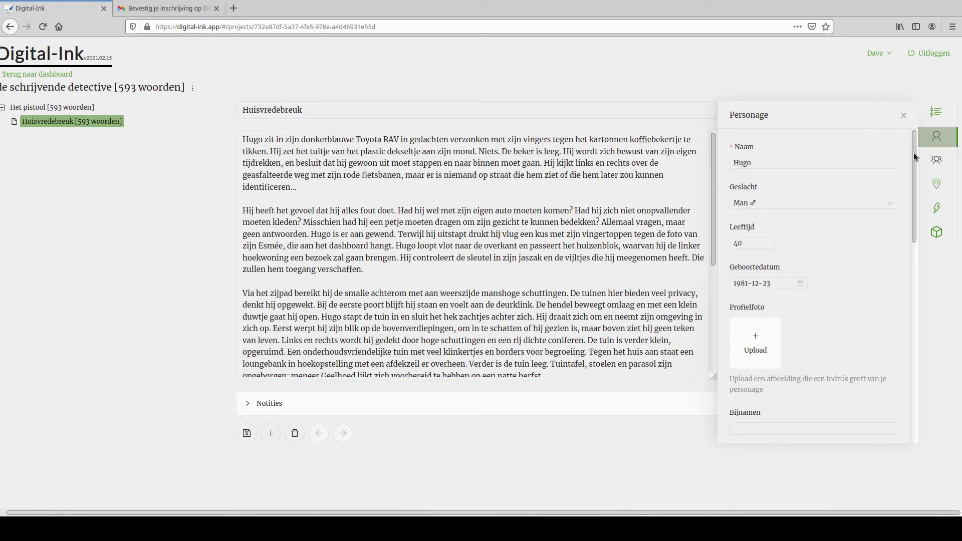
drag(913, 153, 907, 124)
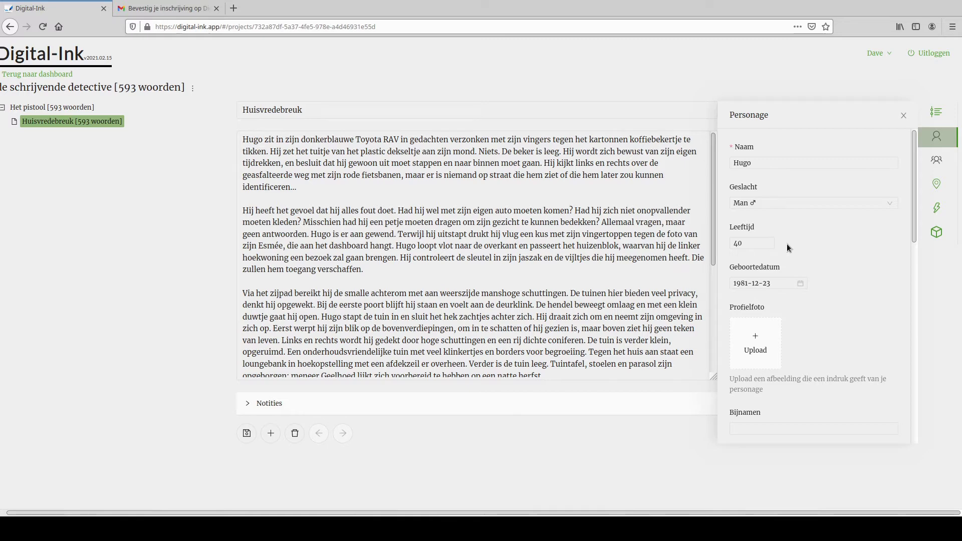
Step: Upload Hugo.jpg as the character's profile photo and save the character
click(751, 351)
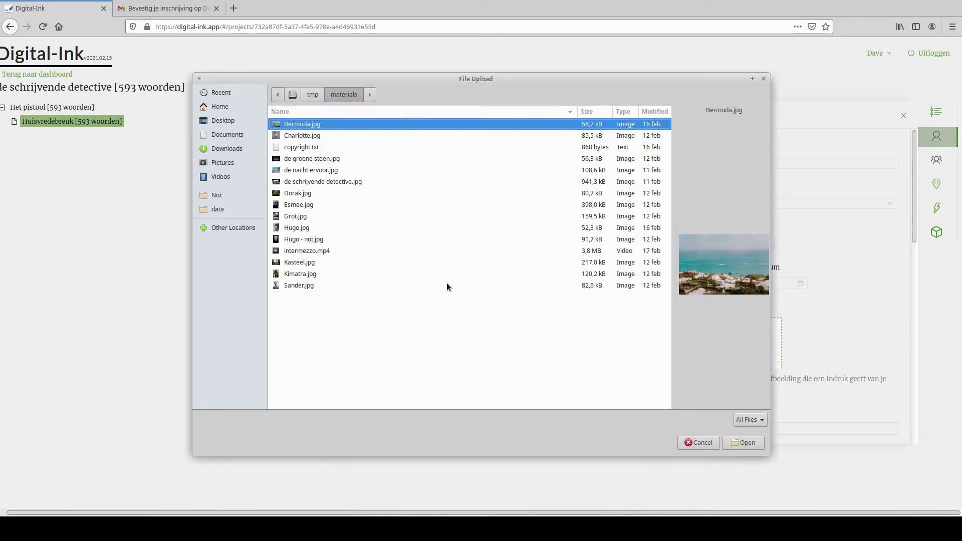
double_click(292, 228)
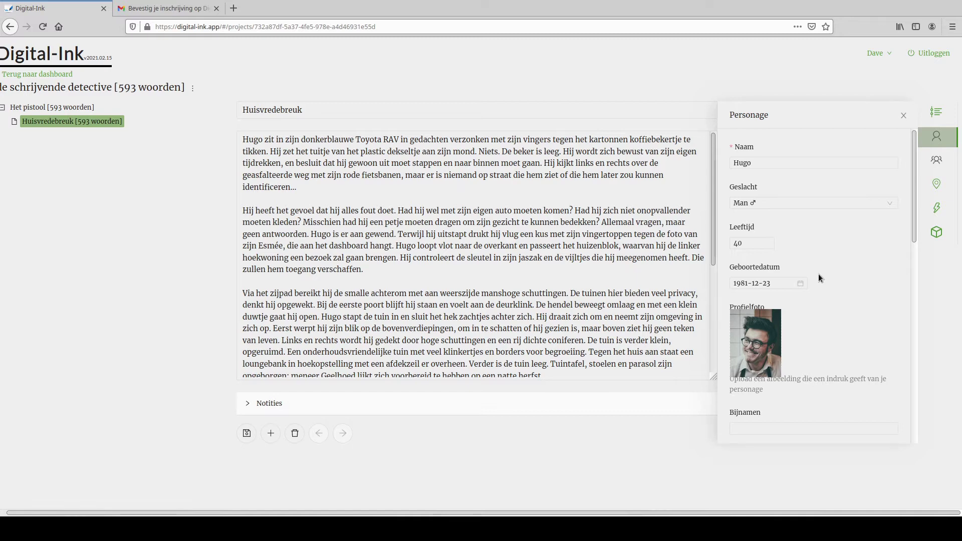
drag(913, 216, 907, 440)
click(739, 421)
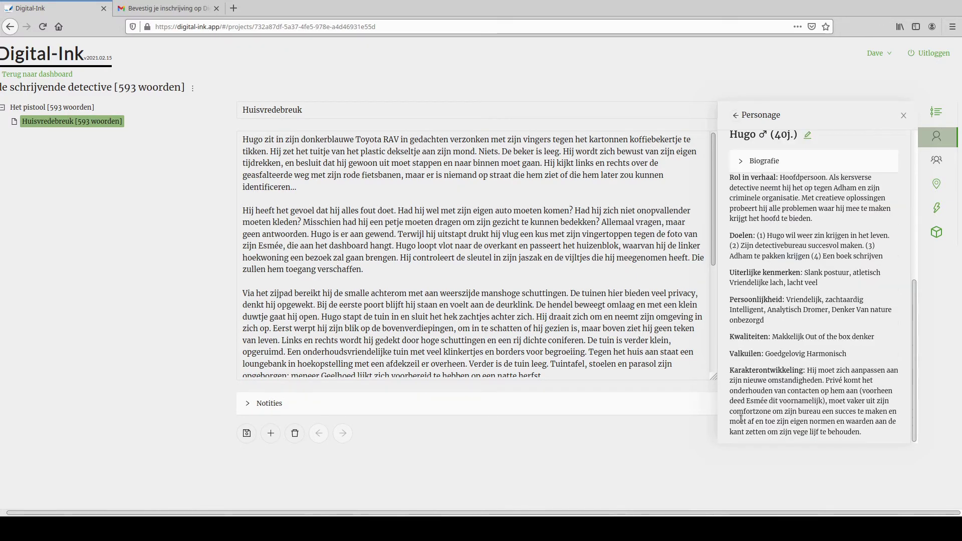
Step: Examine Hugo's character profile and the fields of its edit form, leaving the form without saving
scroll(801, 360, up, 5)
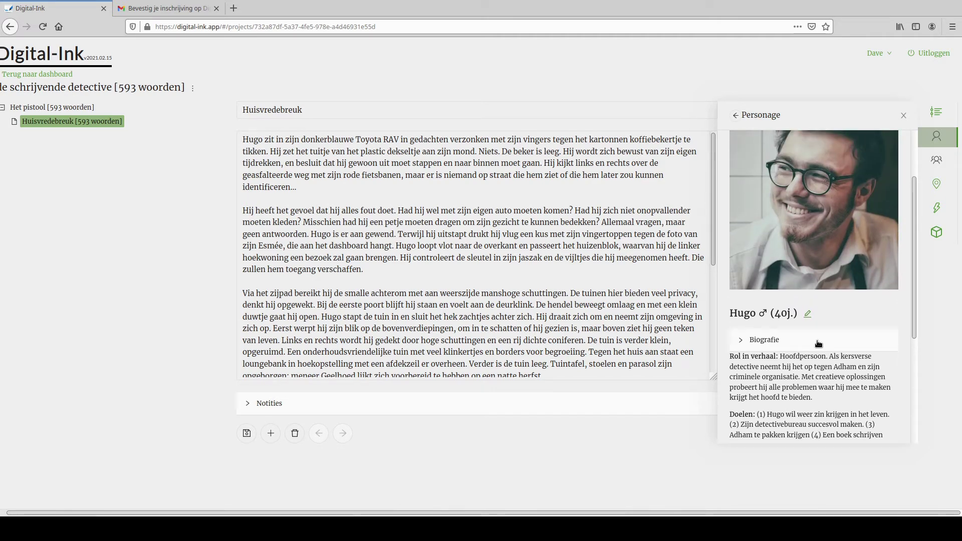
click(809, 314)
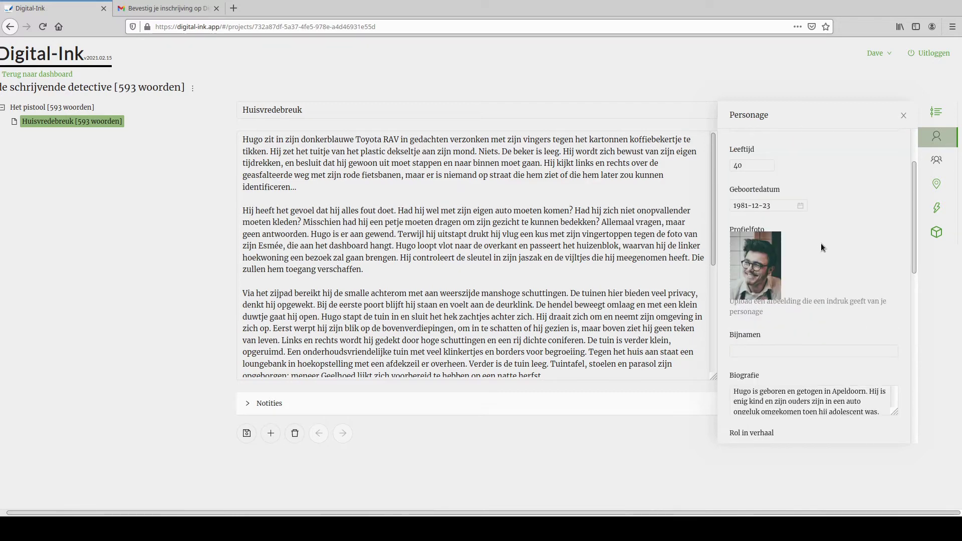
scroll(821, 246, down, 5)
scroll(821, 246, down, 4)
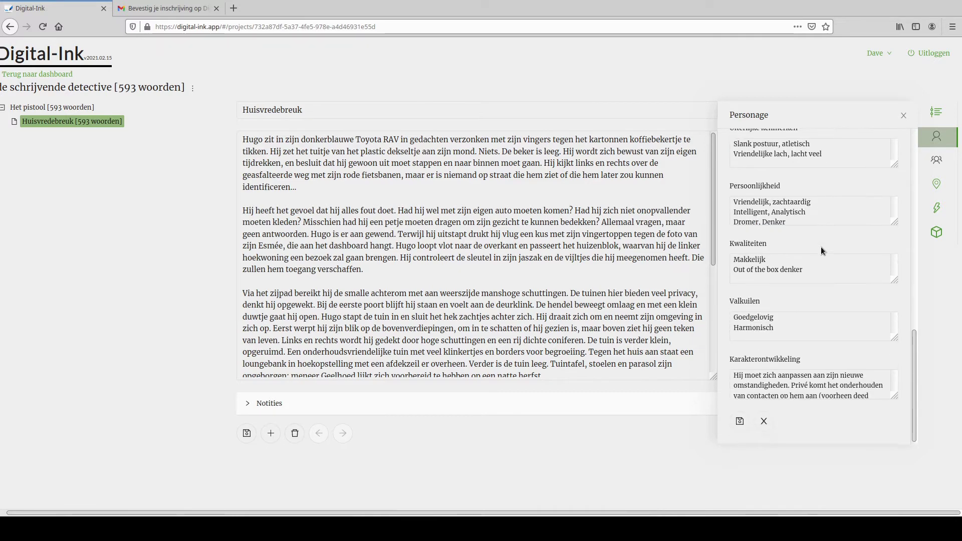
click(764, 420)
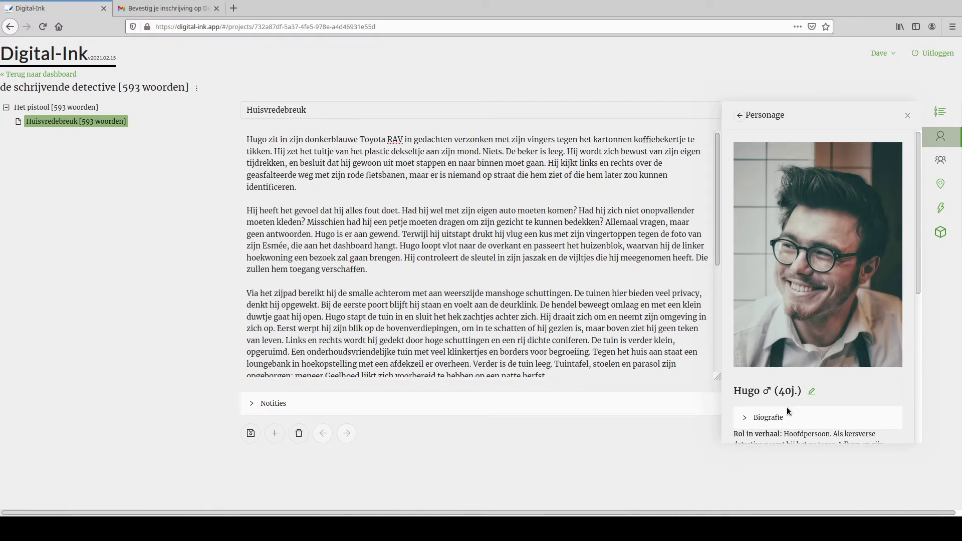
scroll(786, 417, down, 2)
scroll(787, 417, down, 4)
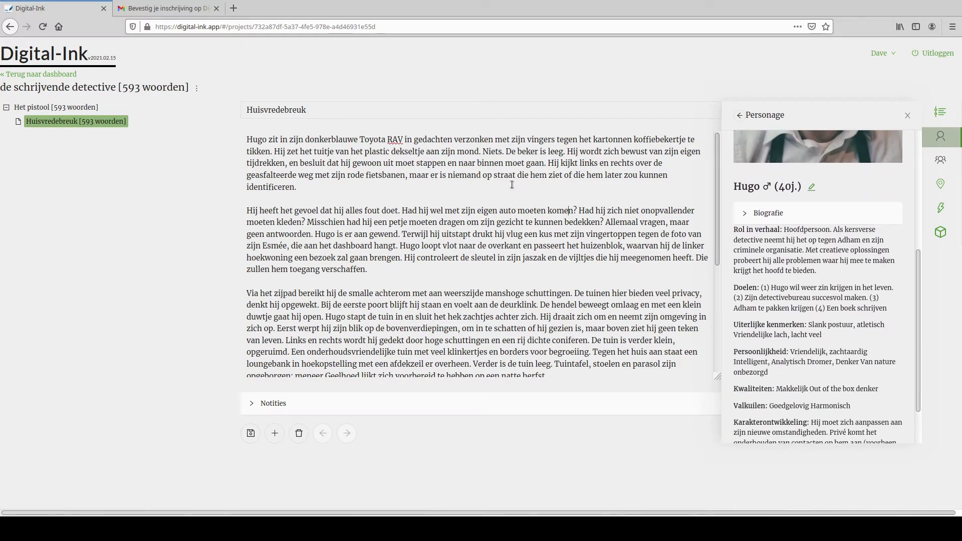
Step: Add the filler text "fkf'dsakf'asd" after the first paragraph of the scene "Huisvredebreuk" and close the character list
text(fkf'dsakf'asd)
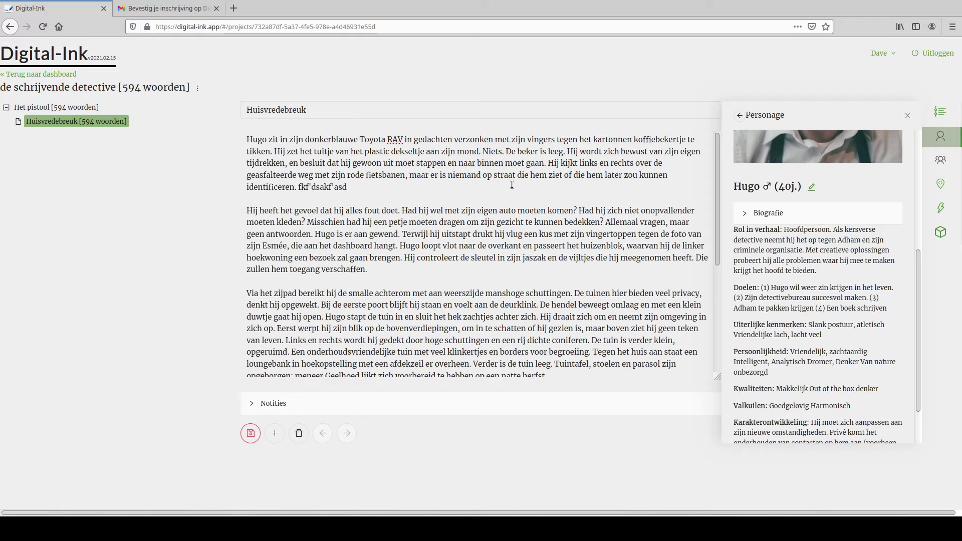
click(740, 117)
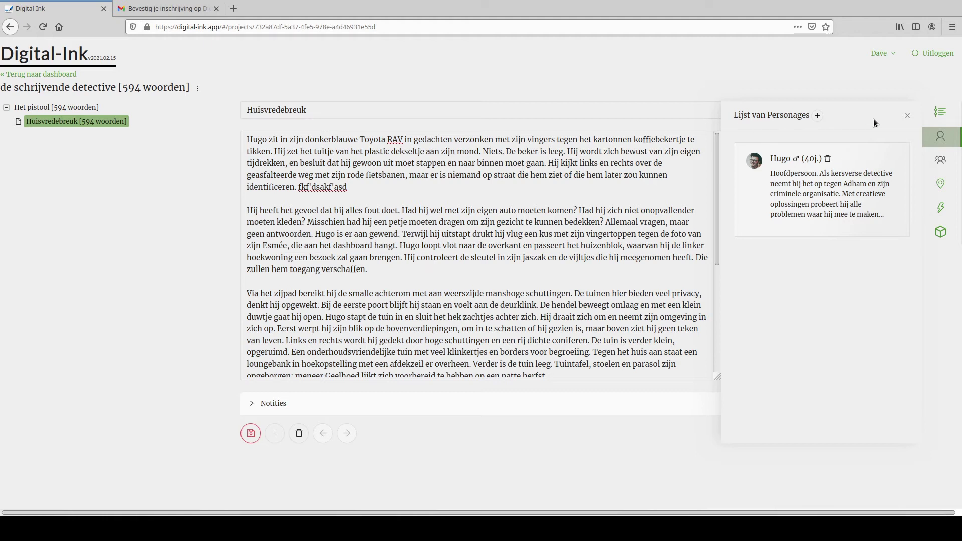
click(909, 116)
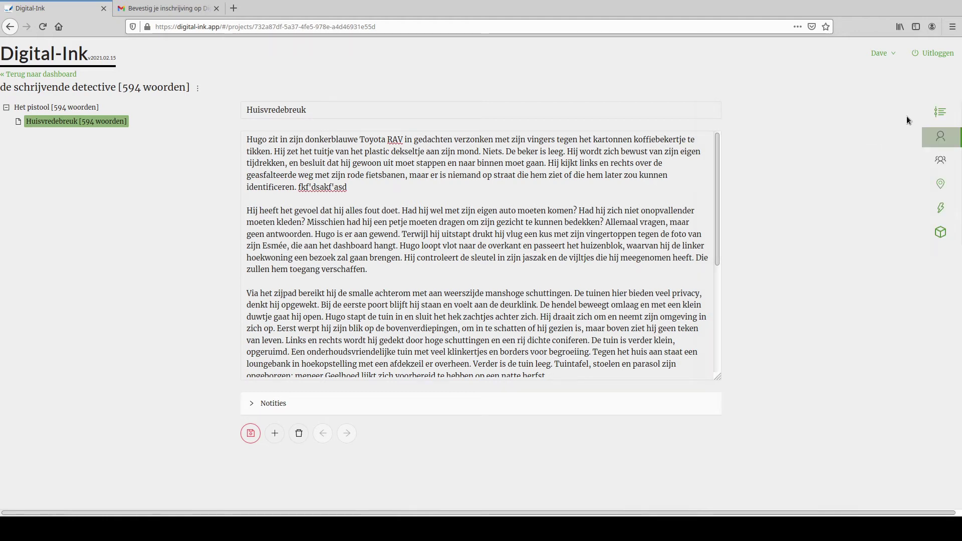
click(940, 136)
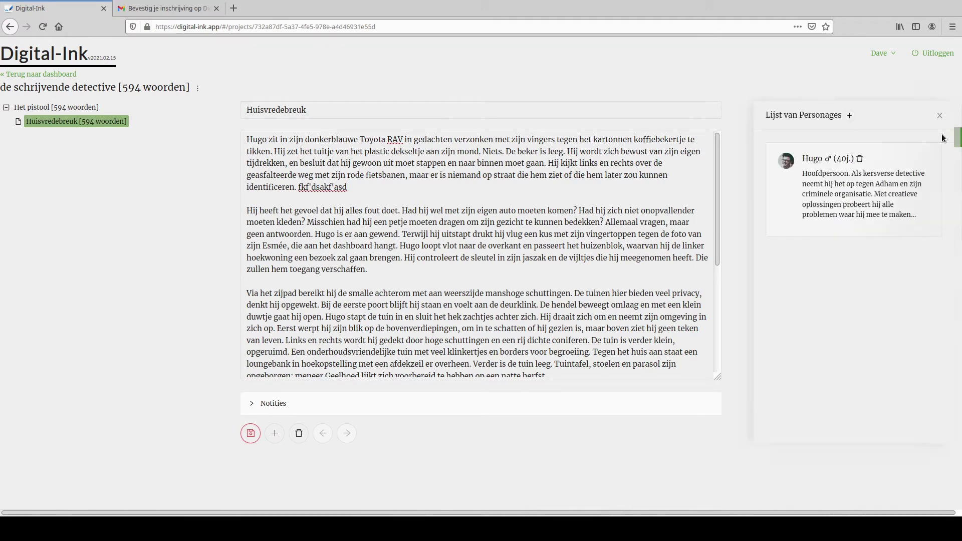
click(942, 137)
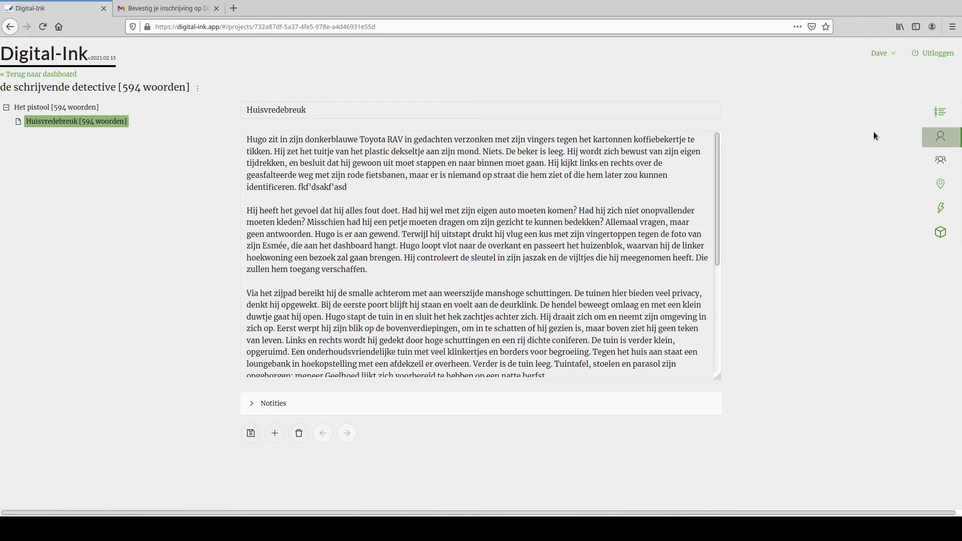
Step: Upload "de schrijvende detective.jpg" as the cover photo in the project's general information and save it
click(199, 89)
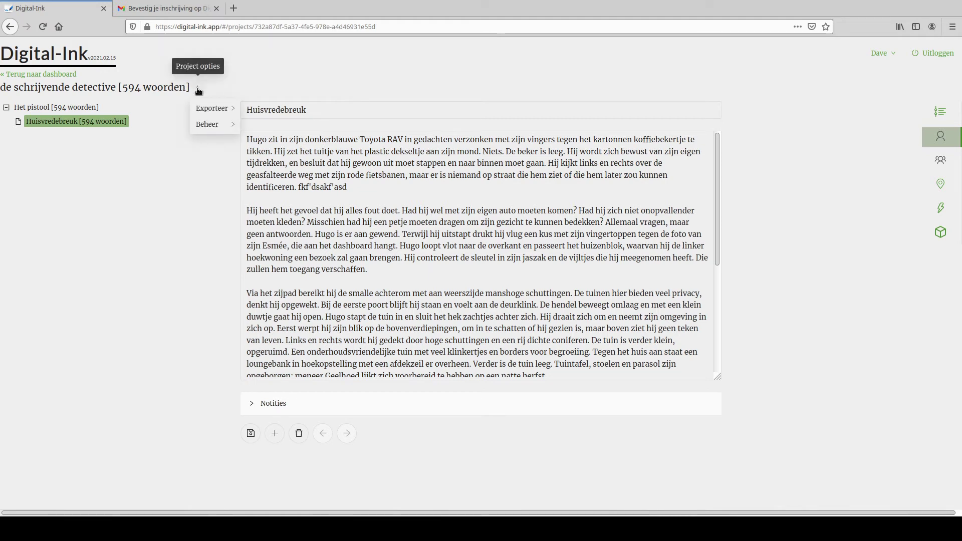
mouse_move(207, 125)
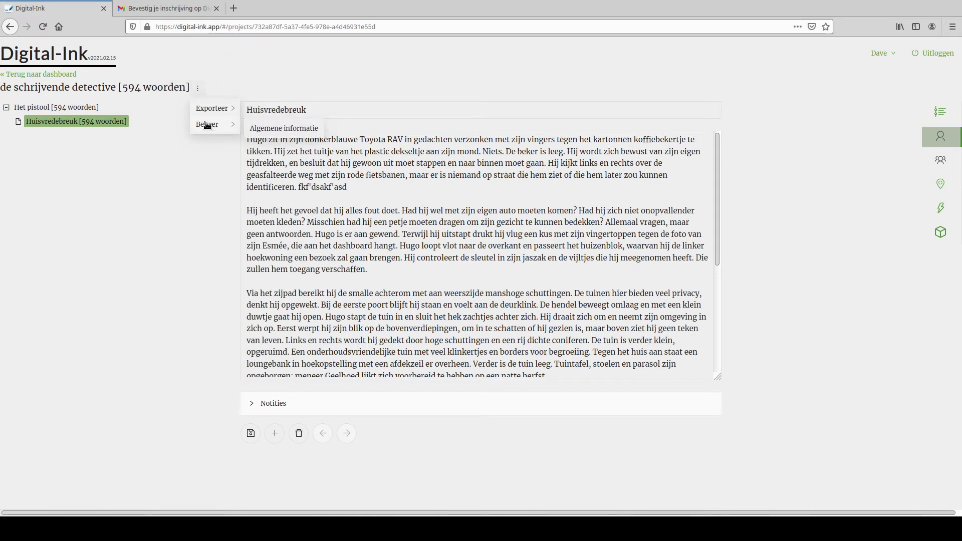
click(258, 128)
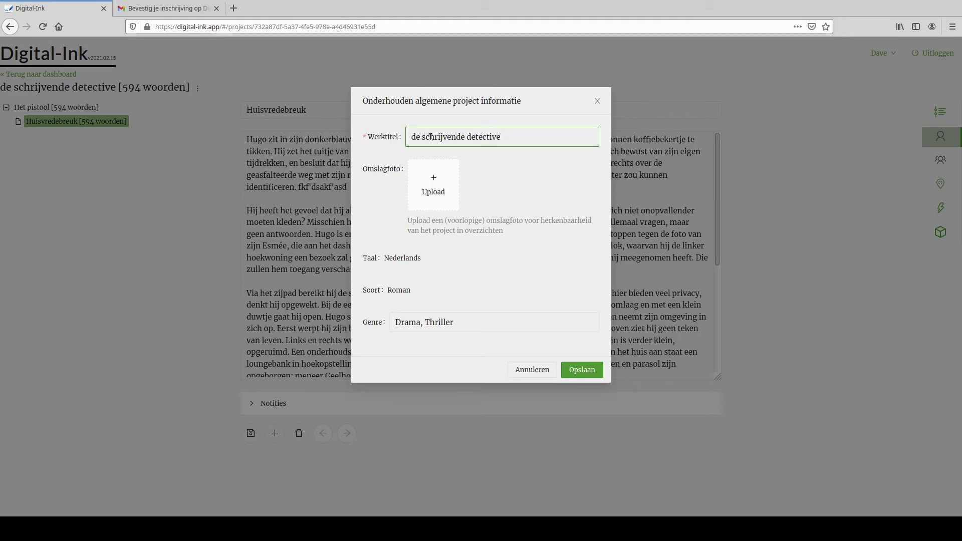
click(434, 188)
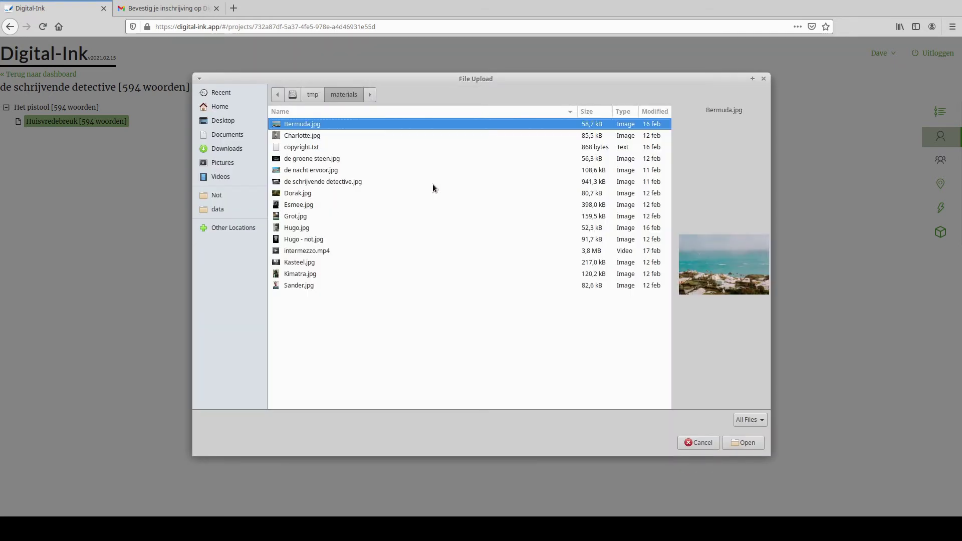
double_click(321, 181)
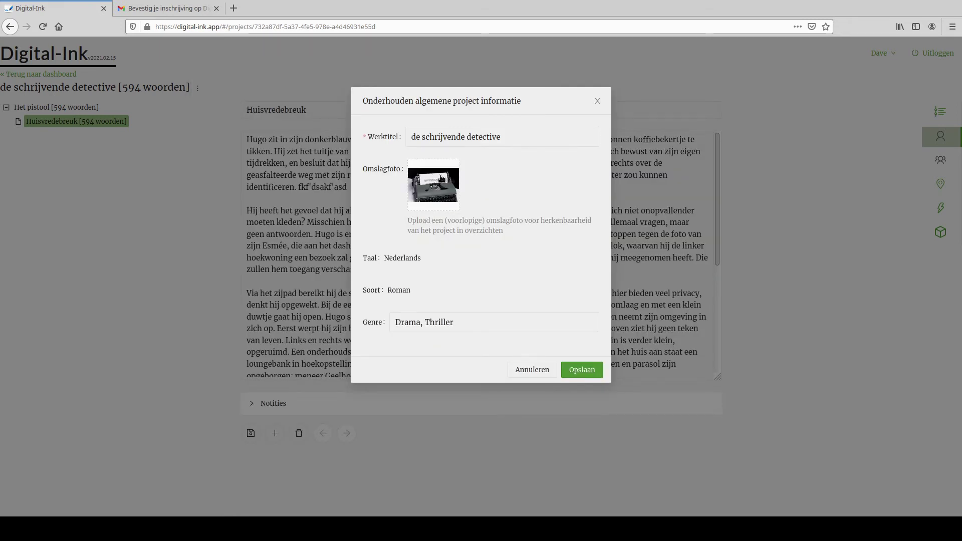
click(580, 370)
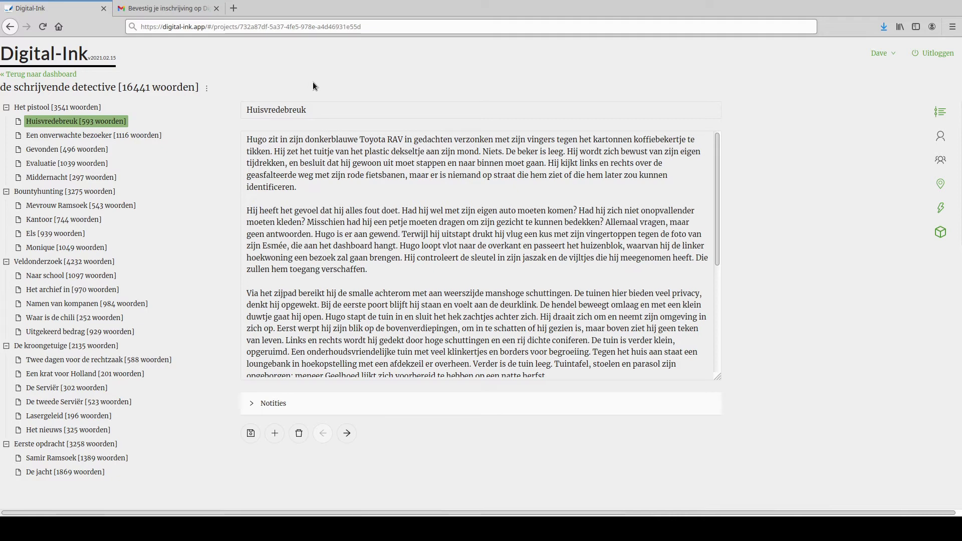
Step: Export the project's manuscript, look through it in LibreOffice Writer, and close the document
click(206, 90)
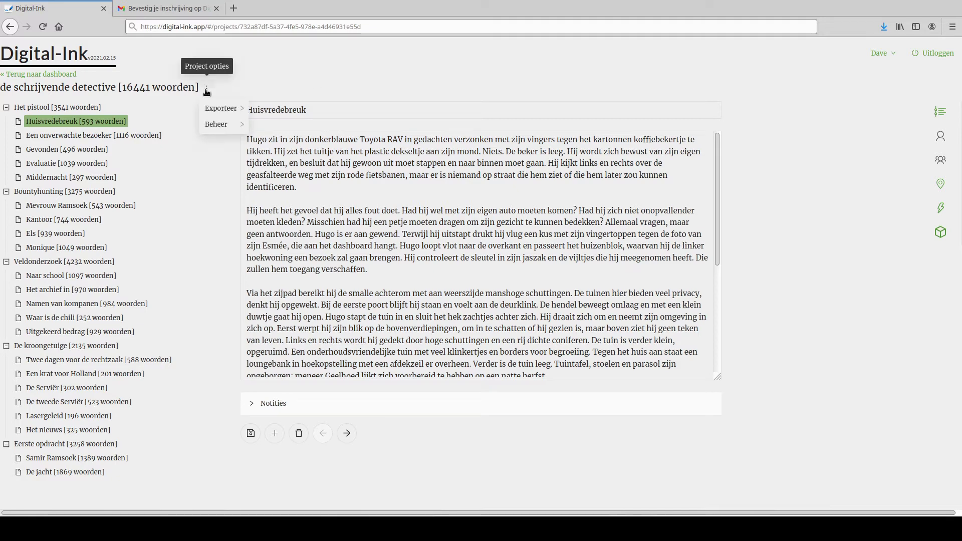
mouse_move(208, 108)
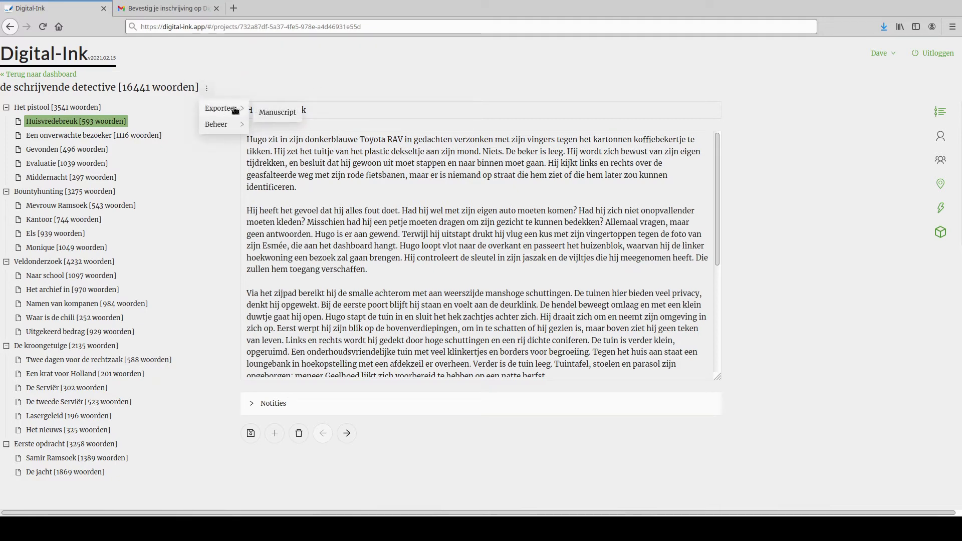
click(268, 111)
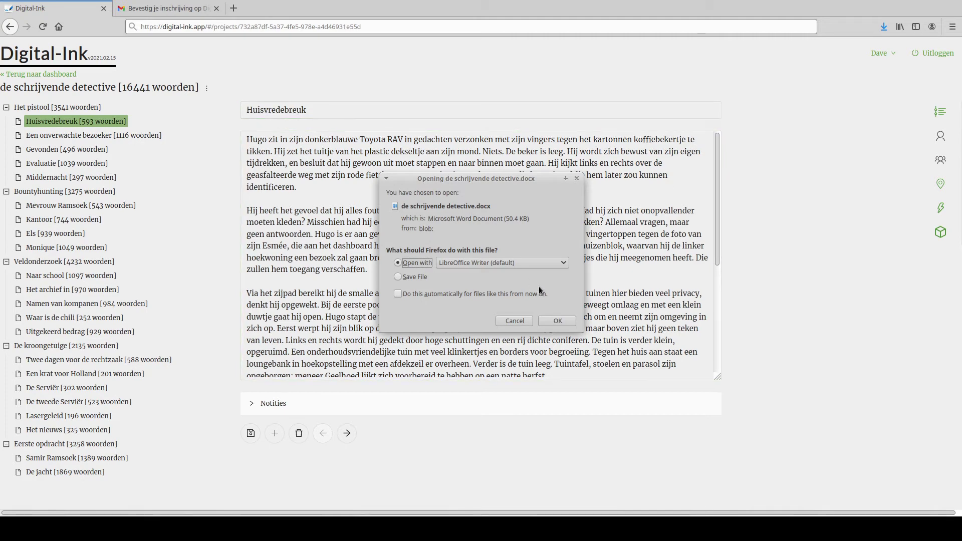
click(557, 322)
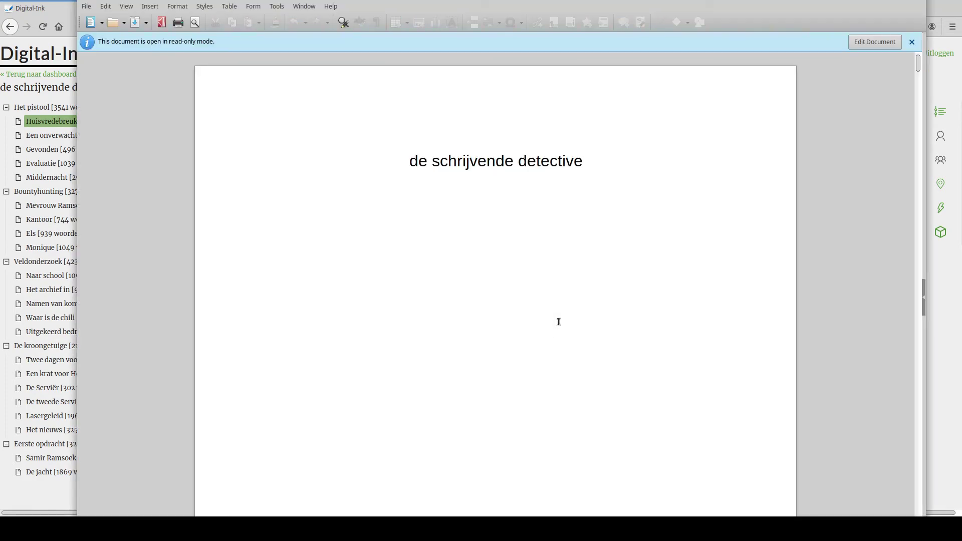
scroll(558, 322, down, 5)
scroll(559, 322, down, 10)
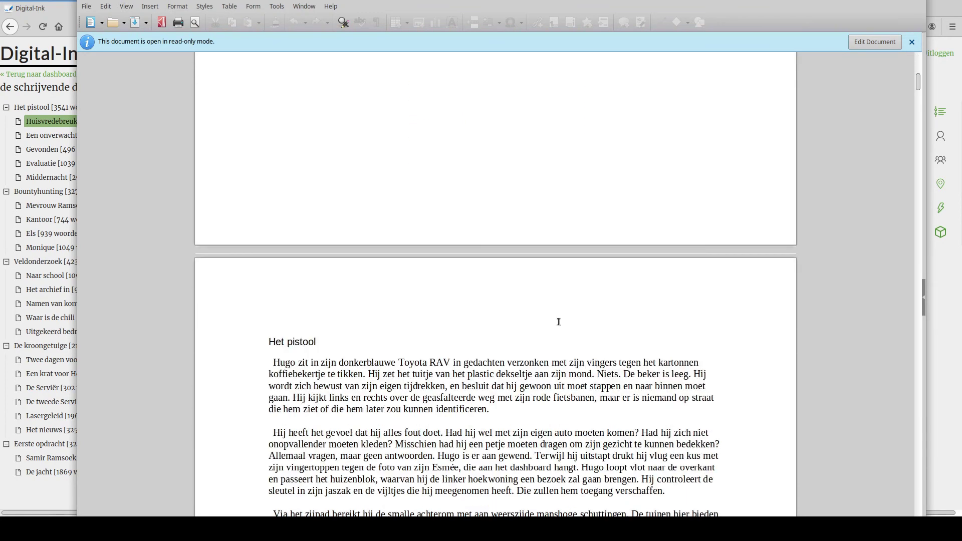
scroll(558, 322, down, 10)
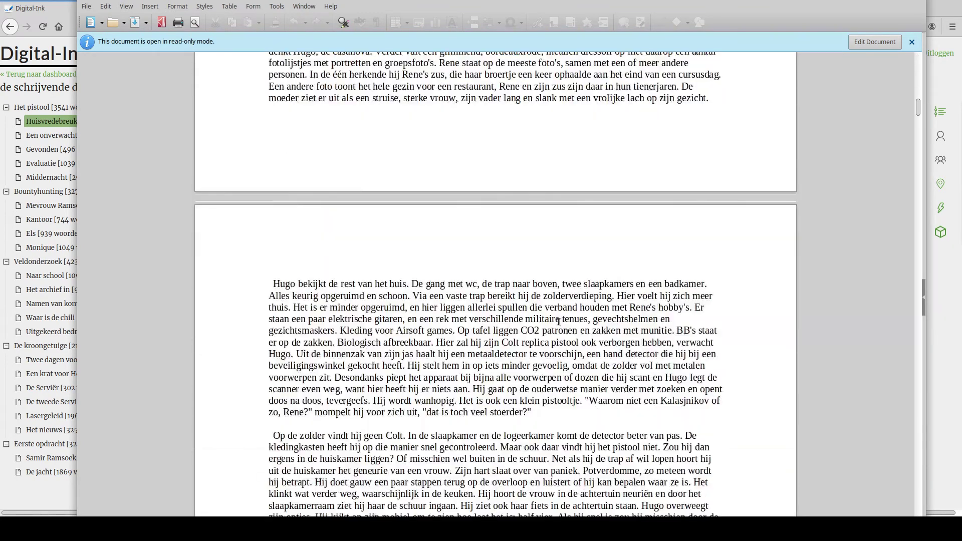
scroll(559, 322, down, 10)
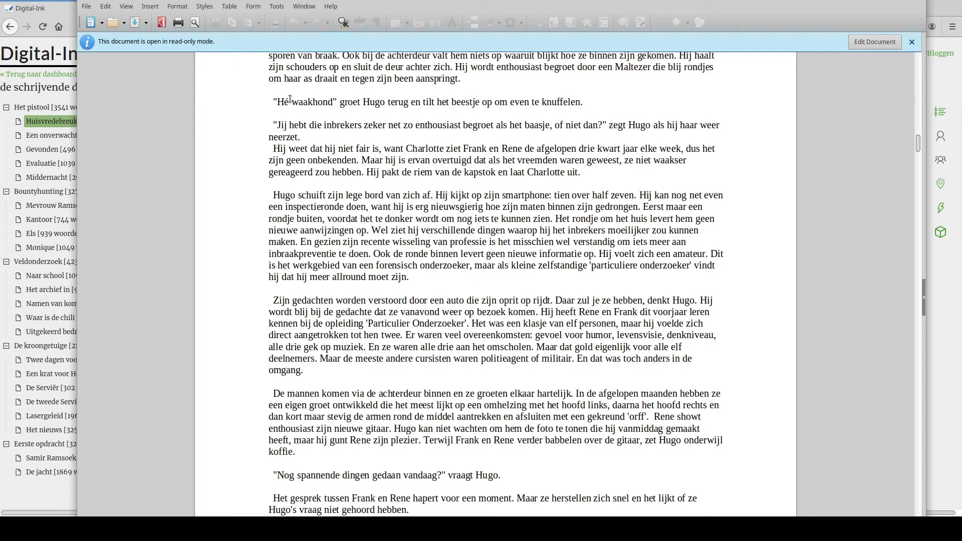
click(921, 1)
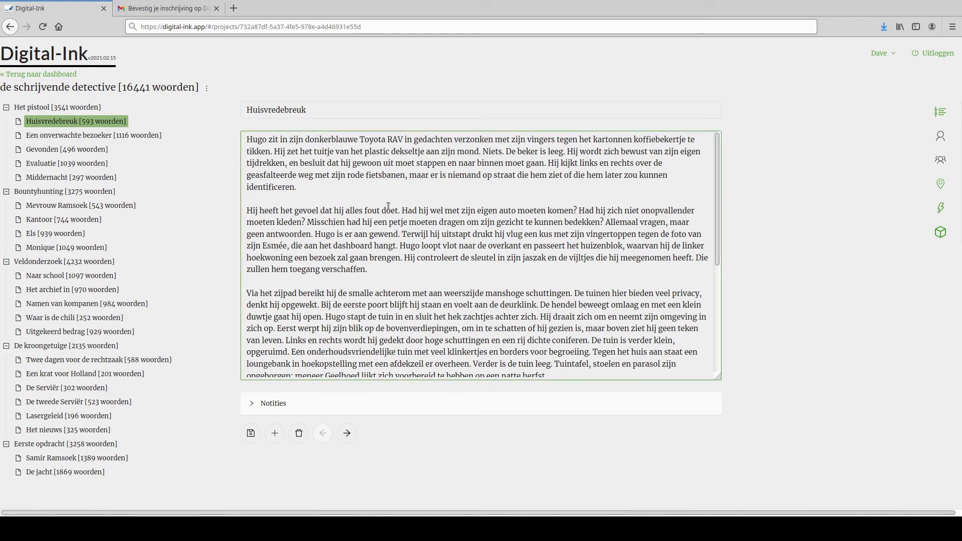
Step: Go to the idea book from the dashboard and create a new idea with the working title "De avond ervoor"
click(25, 75)
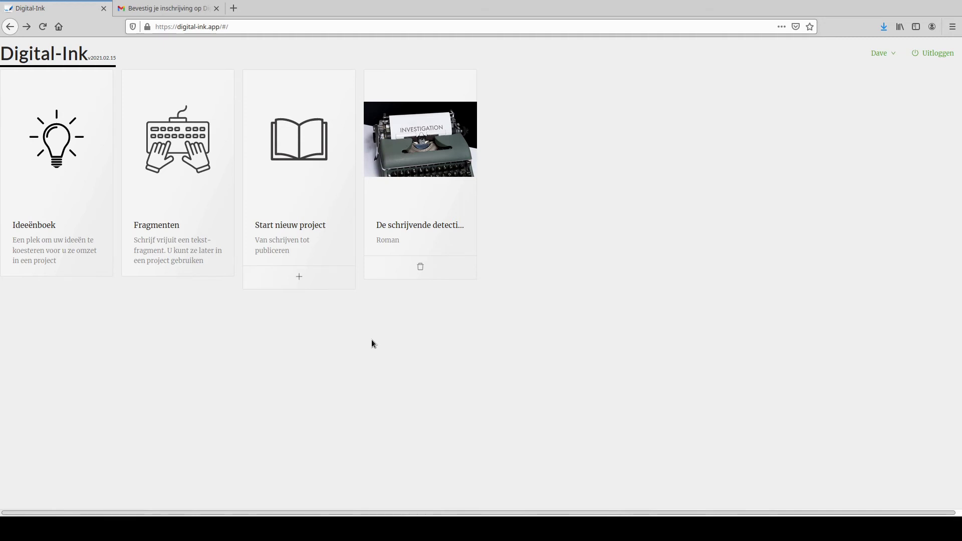
click(58, 158)
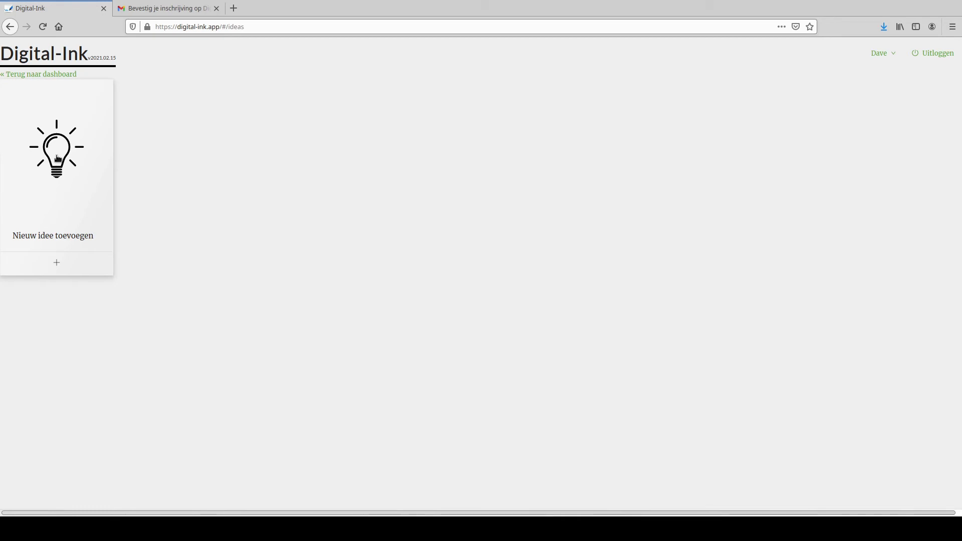
click(58, 159)
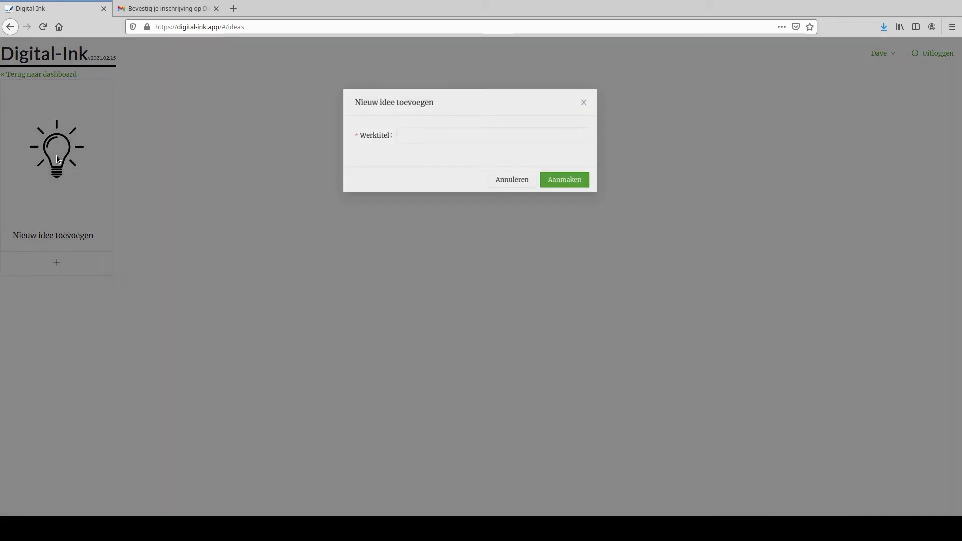
text(De avond ervoor)
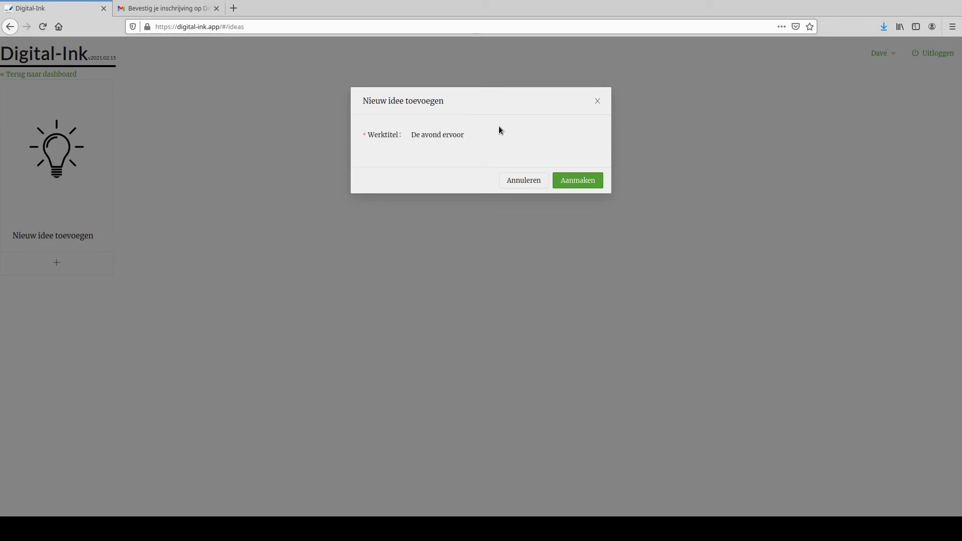
click(567, 182)
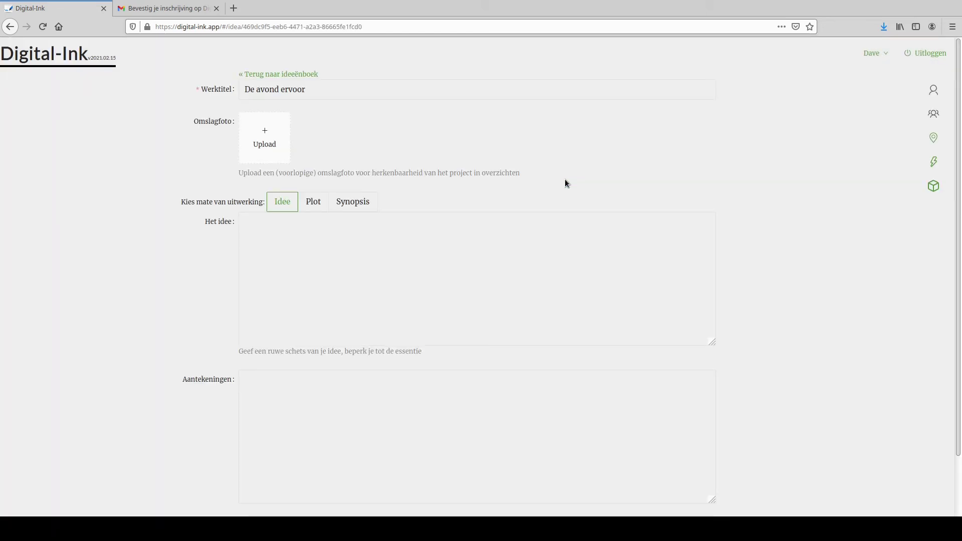
Step: Upload "de nacht ervoor.jpg" as the idea's cover photo and describe the idea of Pim reconstructing a villa party after a body is found
click(260, 140)
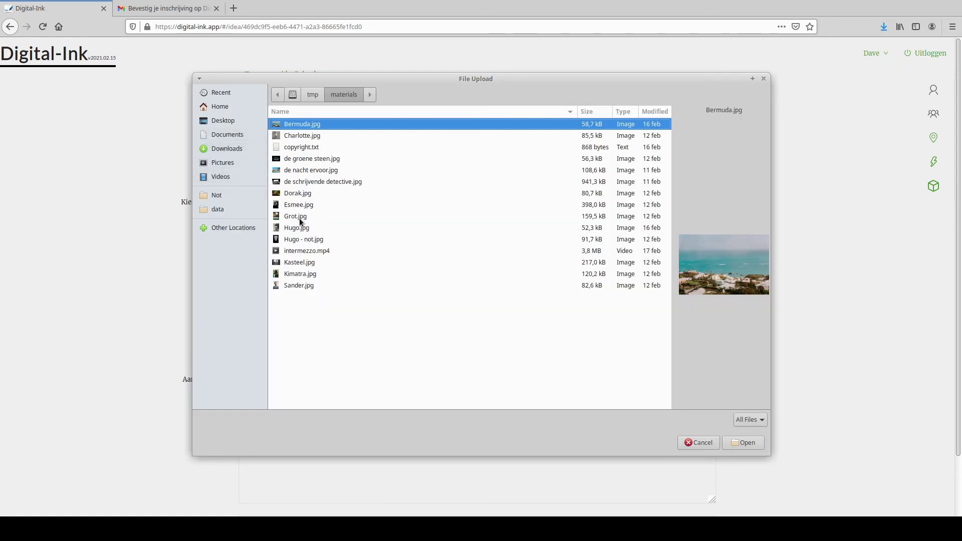
double_click(322, 169)
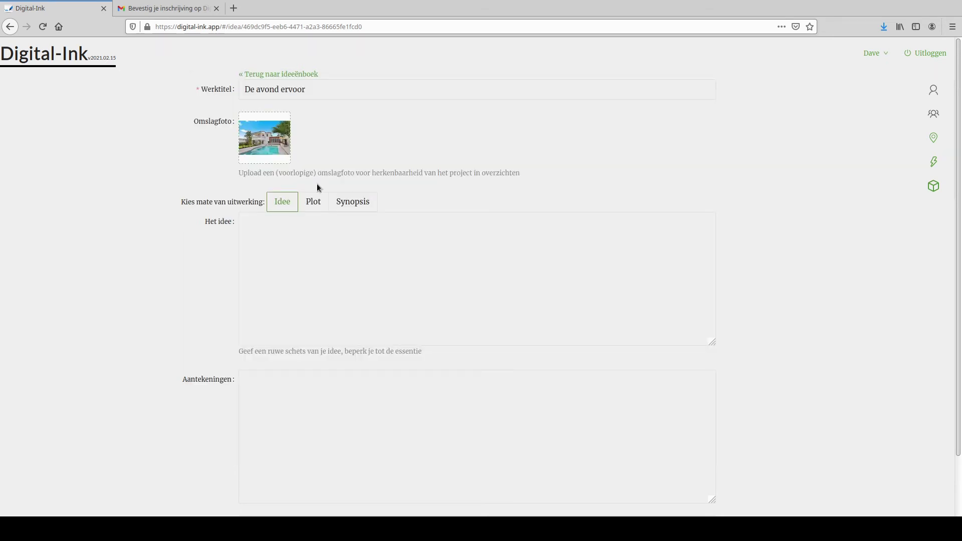
click(305, 253)
text(In een luxe villa is een groot feest gehouden en 's ochtends wordt het feestbeest Pim wakker op de keukenvloer met een heftige kater. Een hysterisch gekrijs heeft hem gewekt. Het is het gegil van zijn zus die het verminkte lijk van zijn vriendin Soenja in het zwembad  heeft ontdekt.  In het verhaal probeert Pim de avond ervoor te reconstrueren om te ontdekken wat er zich afgespeeld heeft. Hij moet de politie natuurlijk niet in de weg lopen en oppassen dat hij zelf niet ook slachtoffer wordt.)
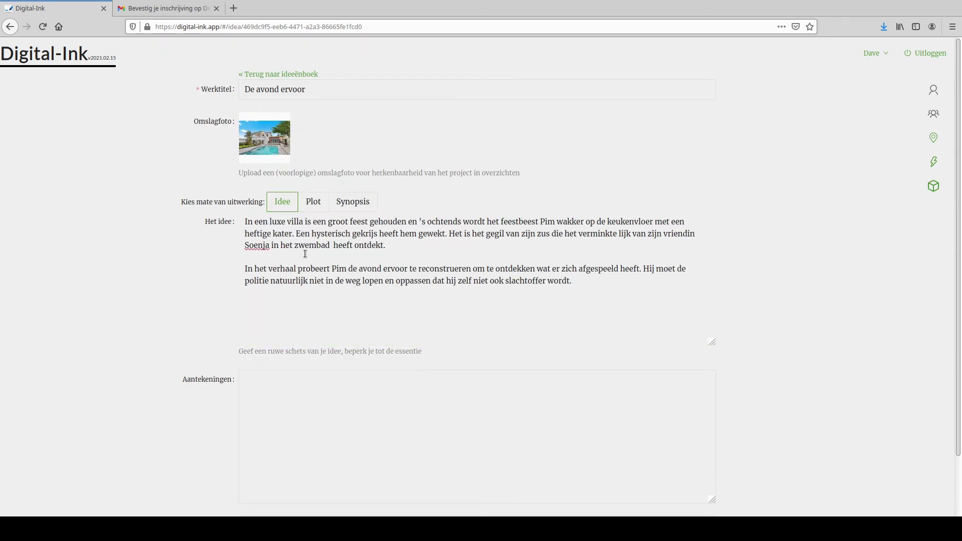
click(420, 308)
Step: View the Plot and Synopsis elaboration levels of the idea "De avond ervoor" and return to the idea book
click(312, 202)
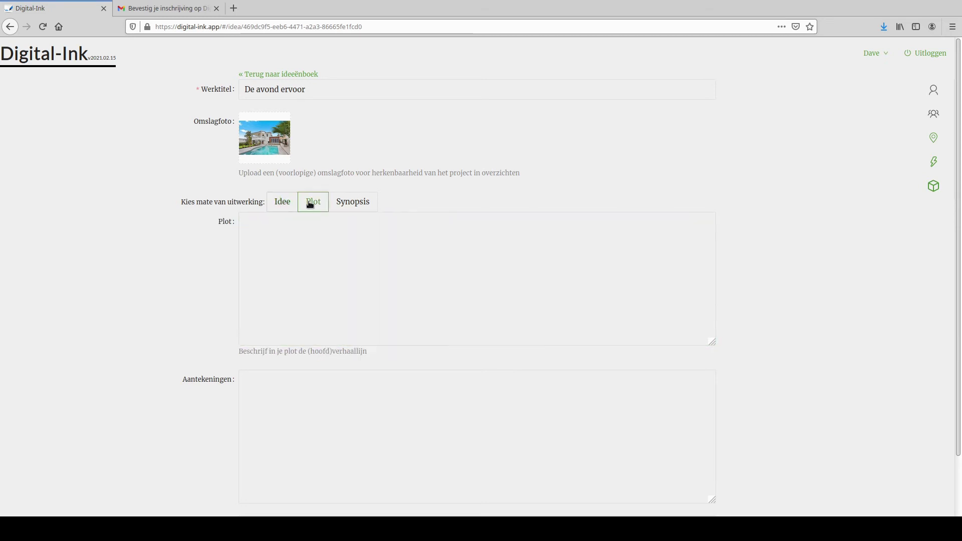
click(361, 203)
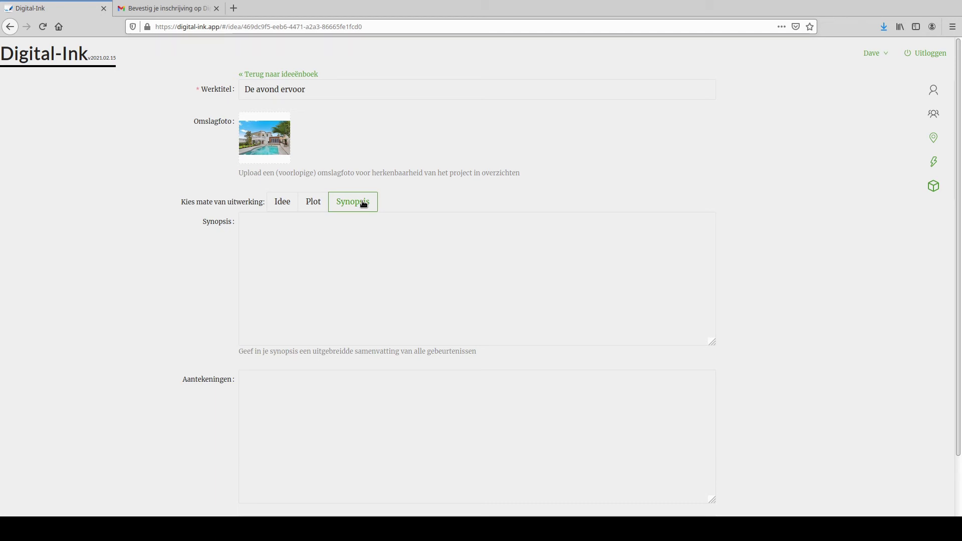
click(393, 242)
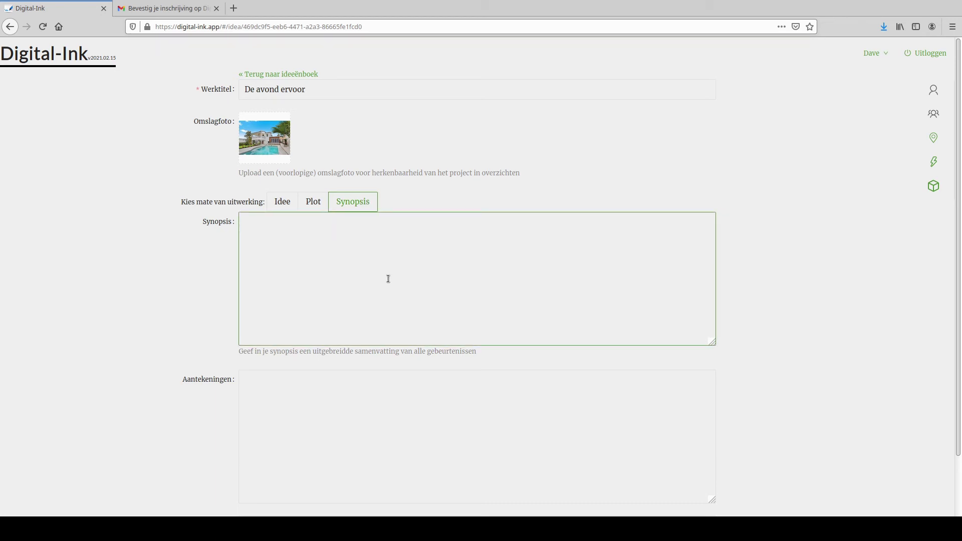
click(332, 353)
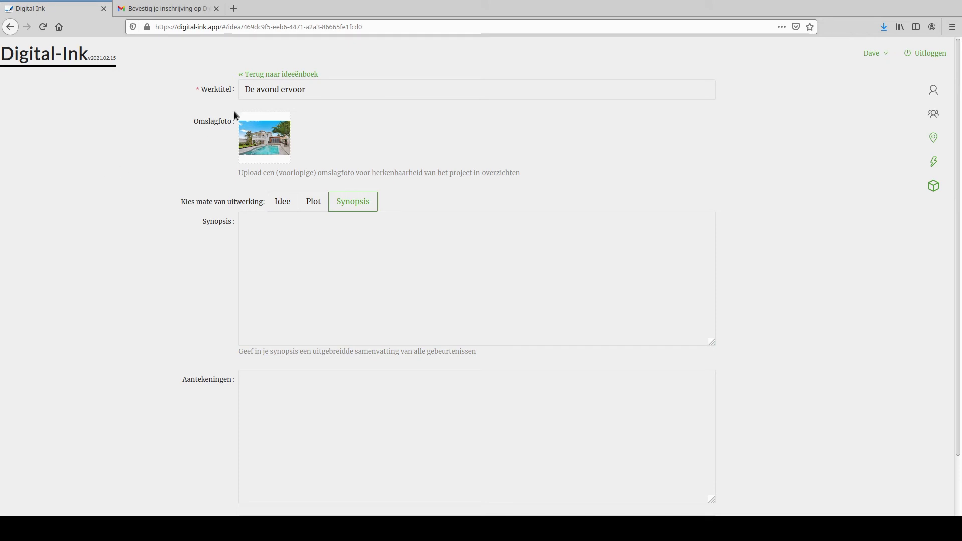
click(267, 75)
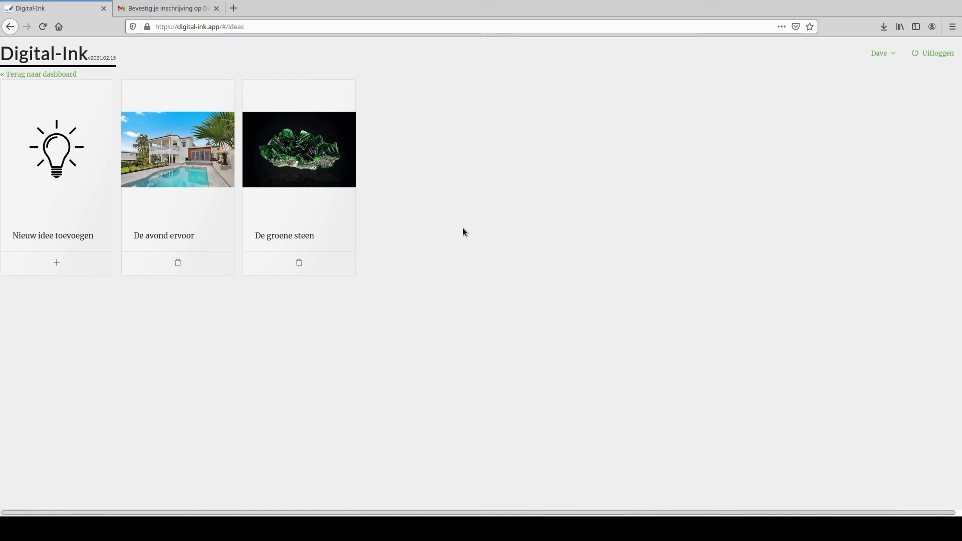
Step: Open the idea "De groene steen" and examine its plot, character list and location list
click(298, 150)
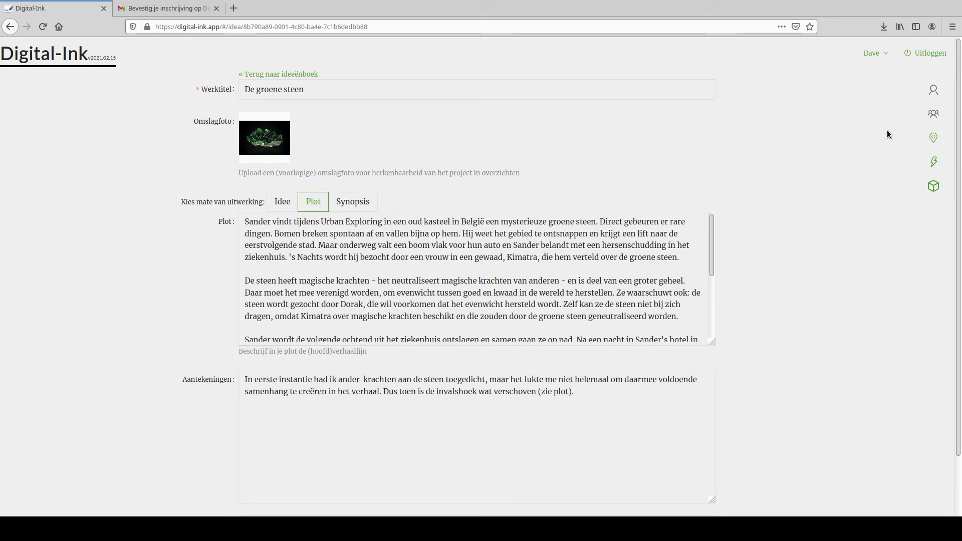
click(933, 90)
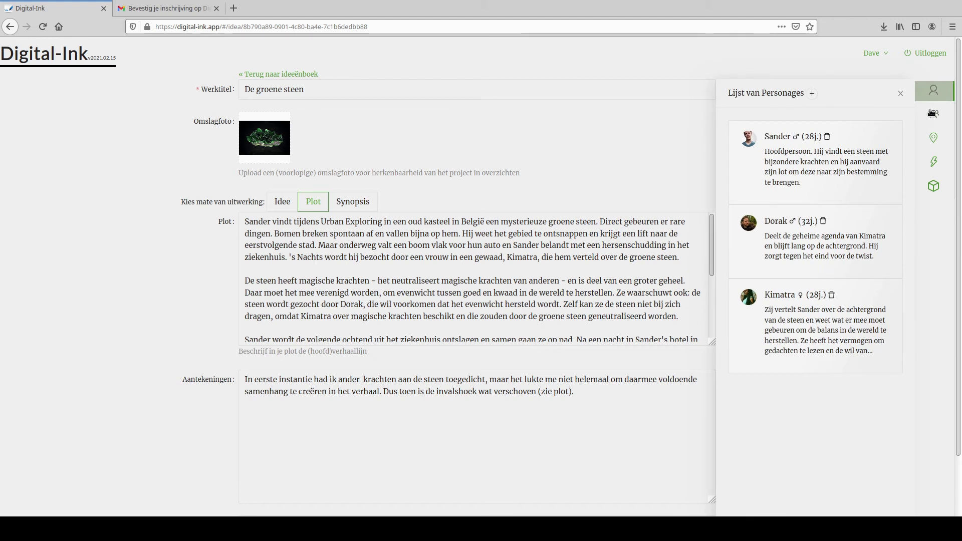
click(933, 138)
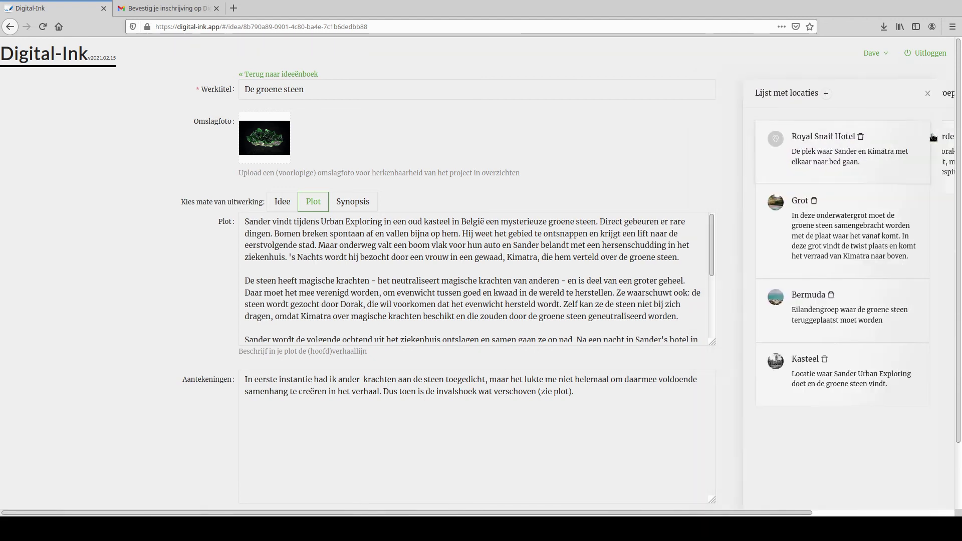
Step: View the list of things belonging to the idea "De groene steen" and close it
click(939, 185)
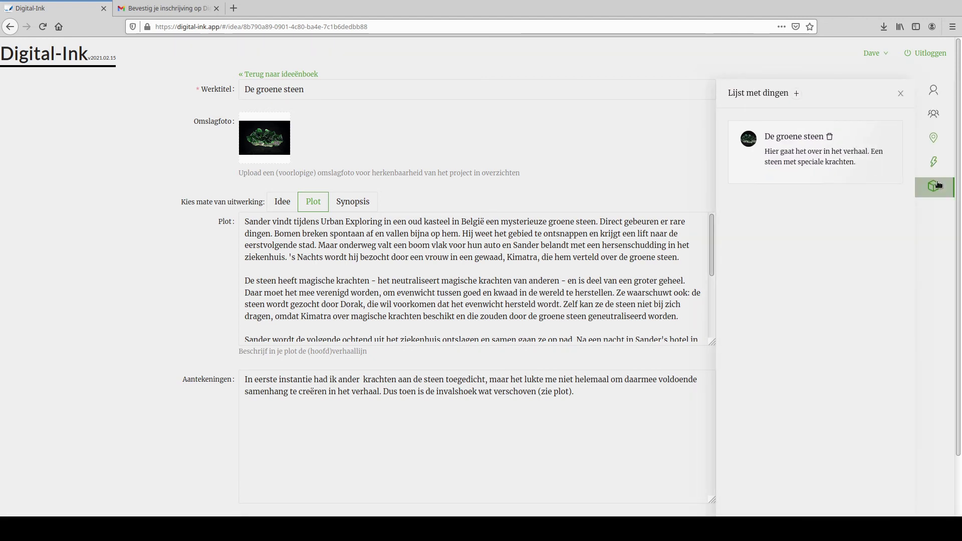
click(939, 185)
click(601, 233)
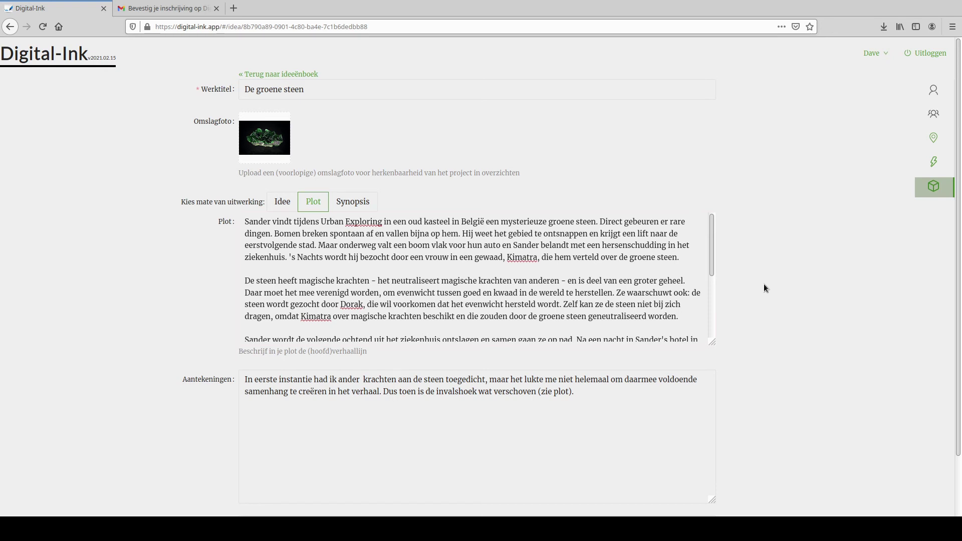
Step: Convert the idea "De groene steen" into a writing project with language Nederlands and type Kort verhaal
scroll(764, 284, down, 2)
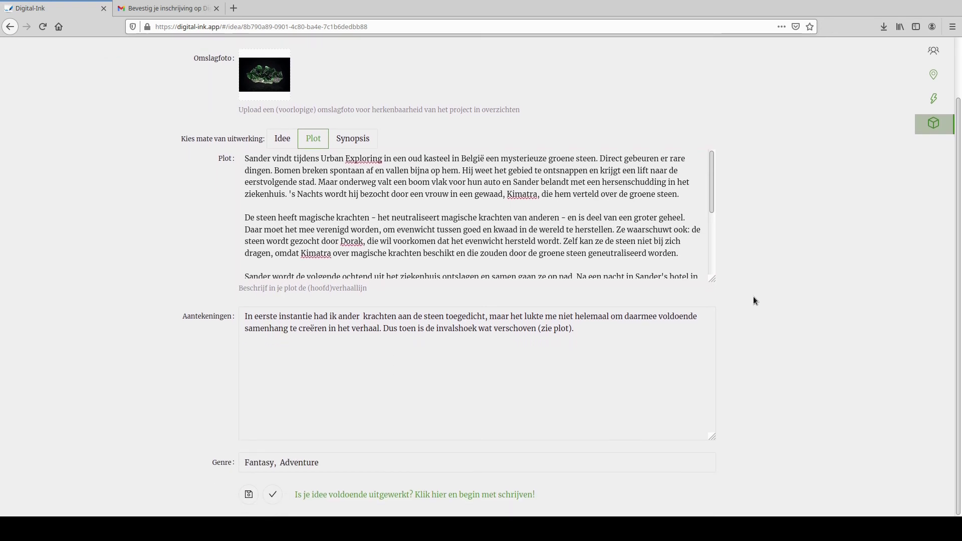
click(429, 495)
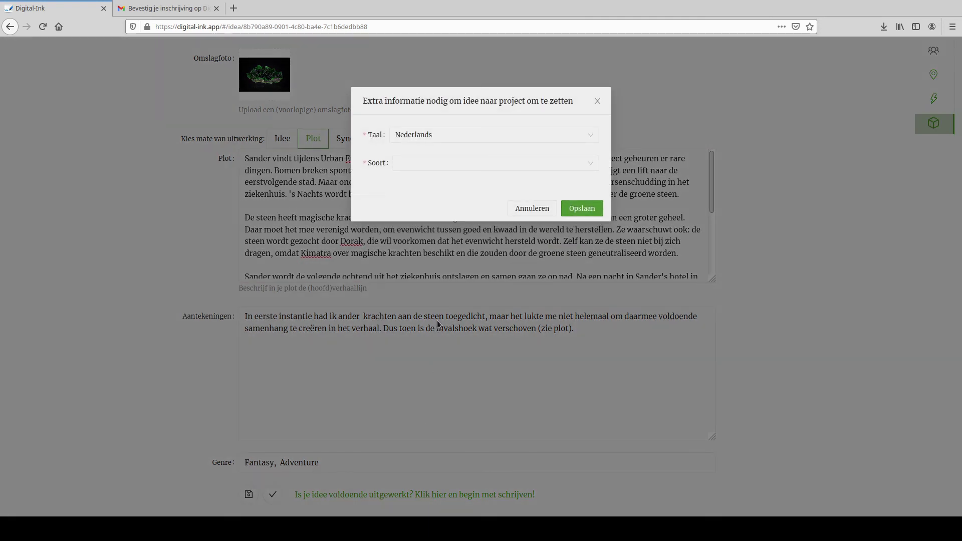
click(579, 207)
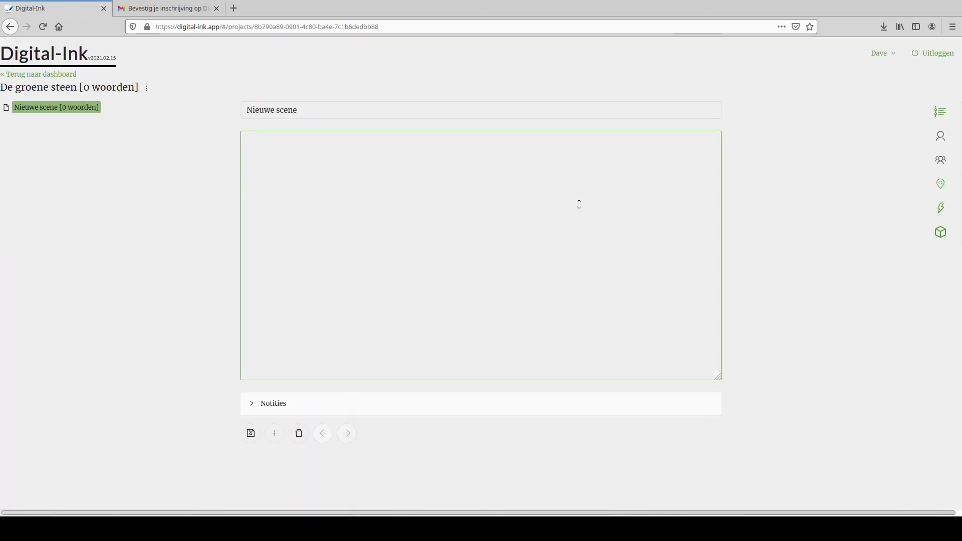
Step: Examine the character, group, location and thing lists carried over into the new project "De groene steen"
click(941, 136)
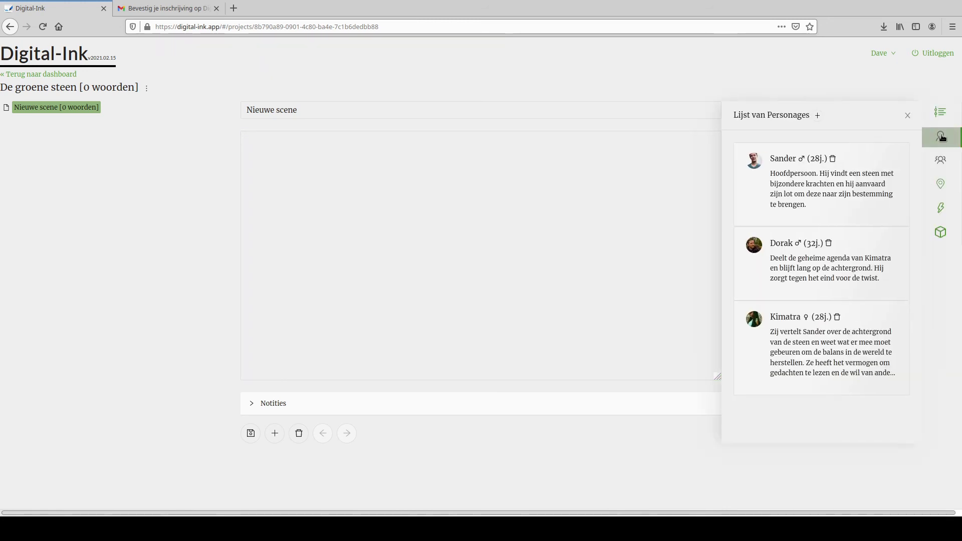
click(942, 161)
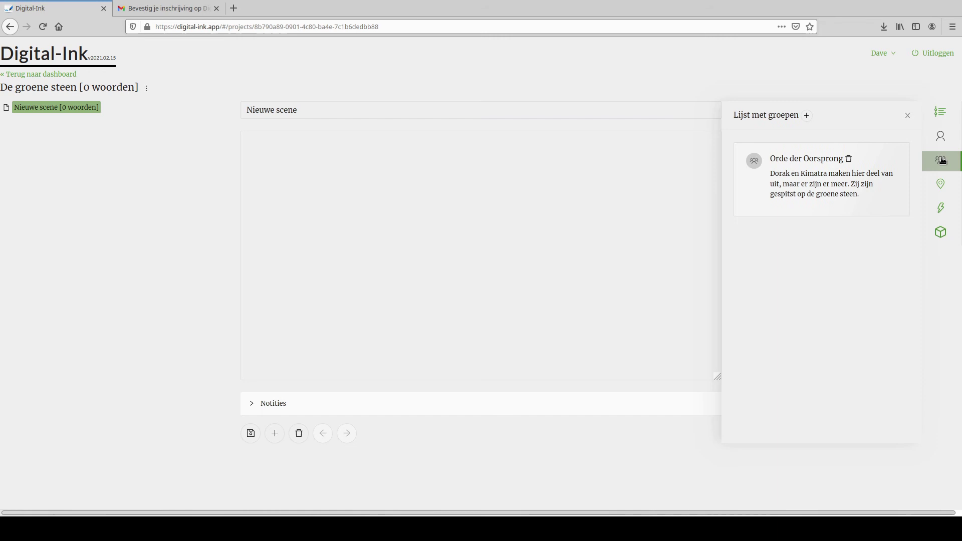
click(942, 189)
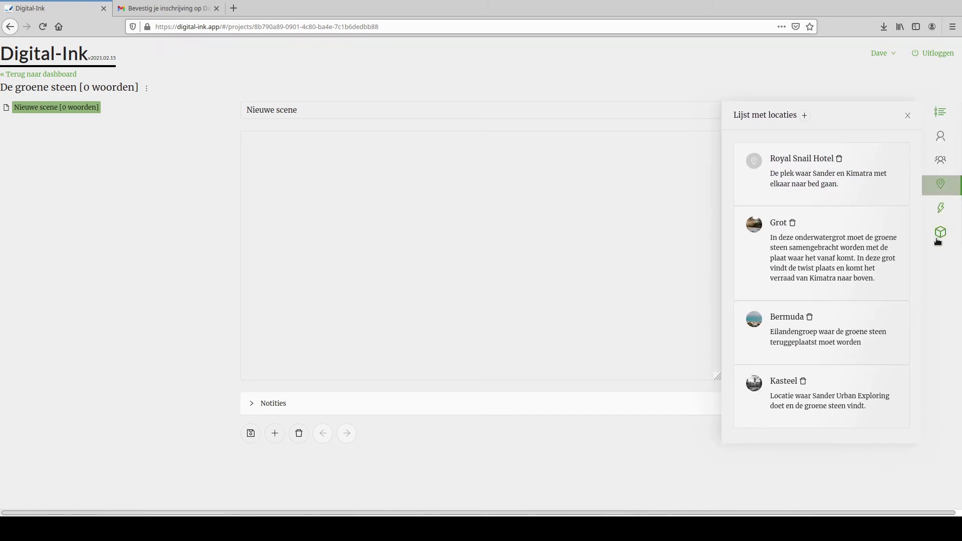
click(940, 234)
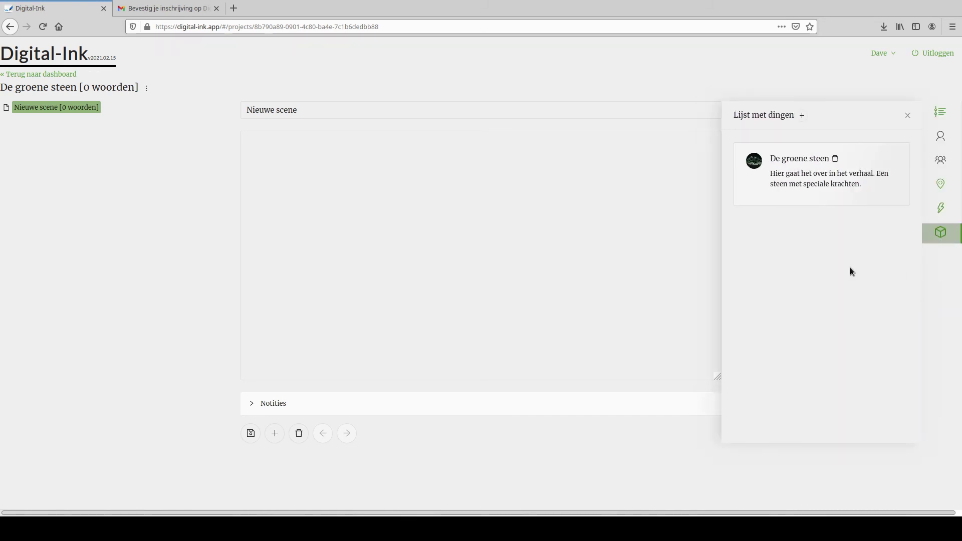
click(650, 248)
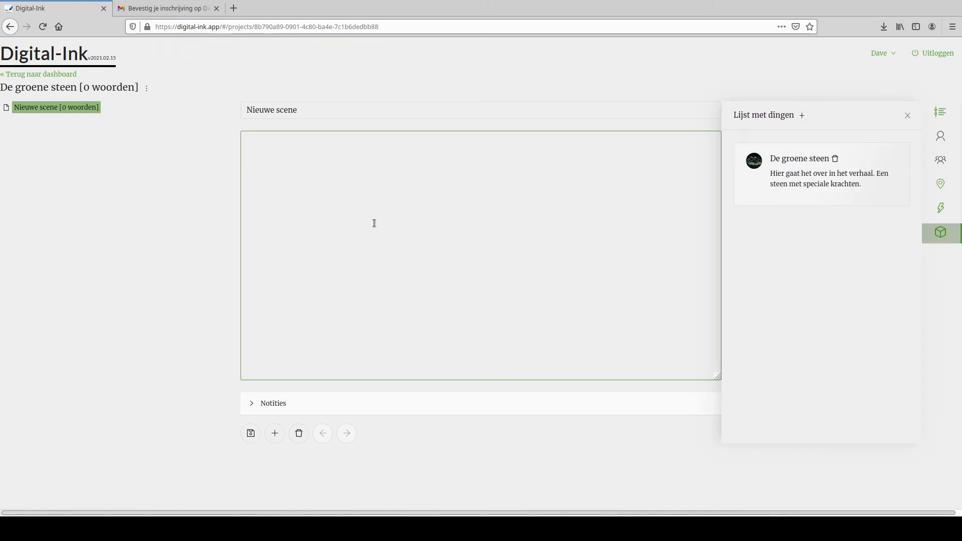
Step: Go to the fragments from the dashboard and create a new fragment titled "Urban Exploring"
click(61, 74)
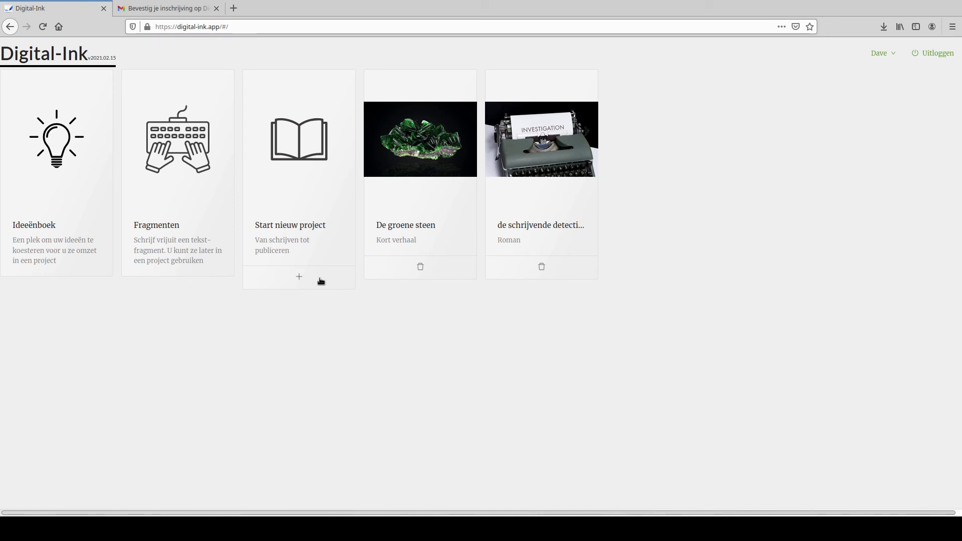
click(172, 187)
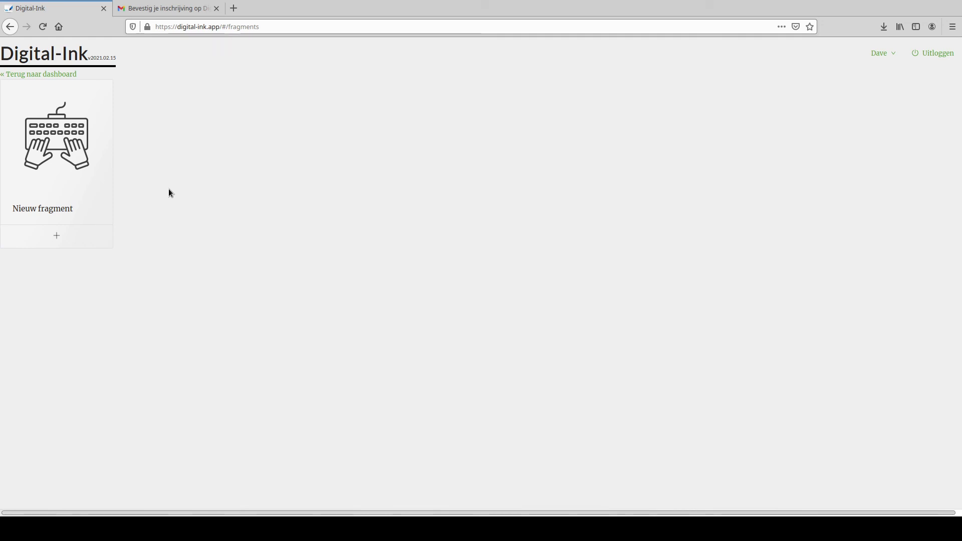
click(50, 137)
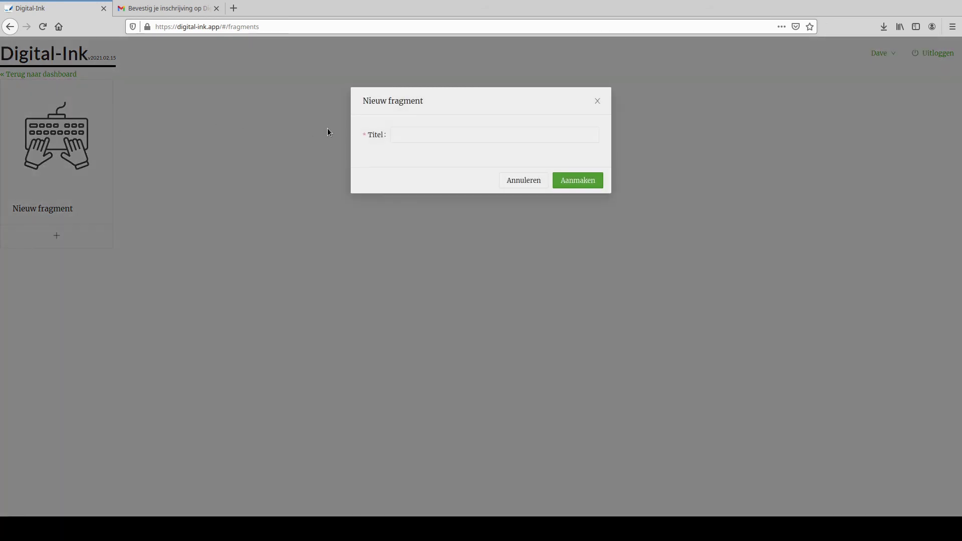
click(411, 134)
text(Urban Exploring)
key(Return)
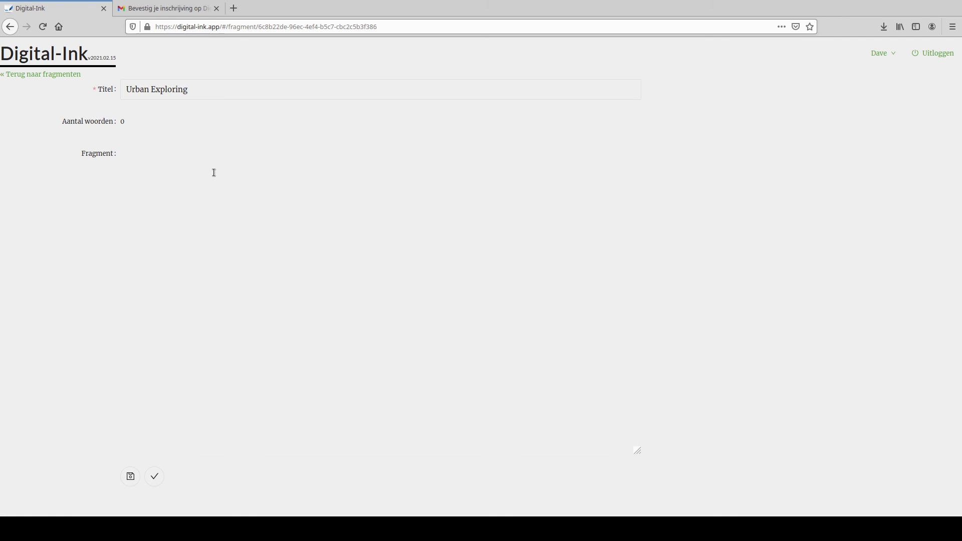
Step: Paste the copied story text about Sander and the castle into the fragment, save it and return to the fragments overview
key(ctrl+v)
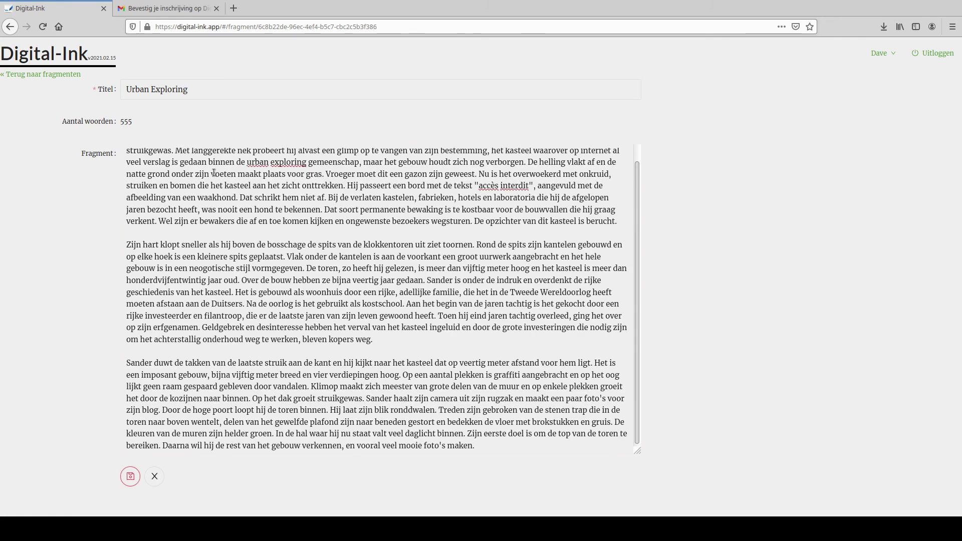
click(129, 478)
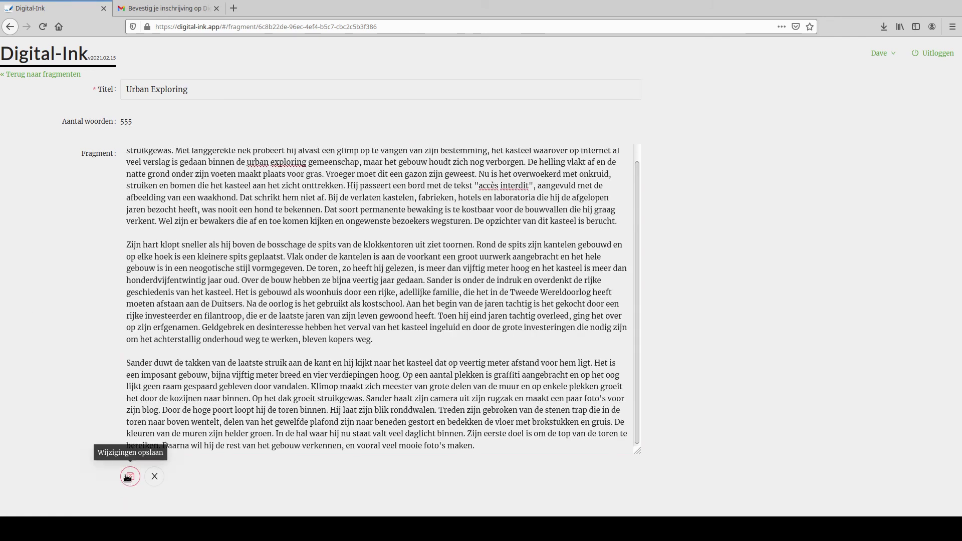
click(236, 357)
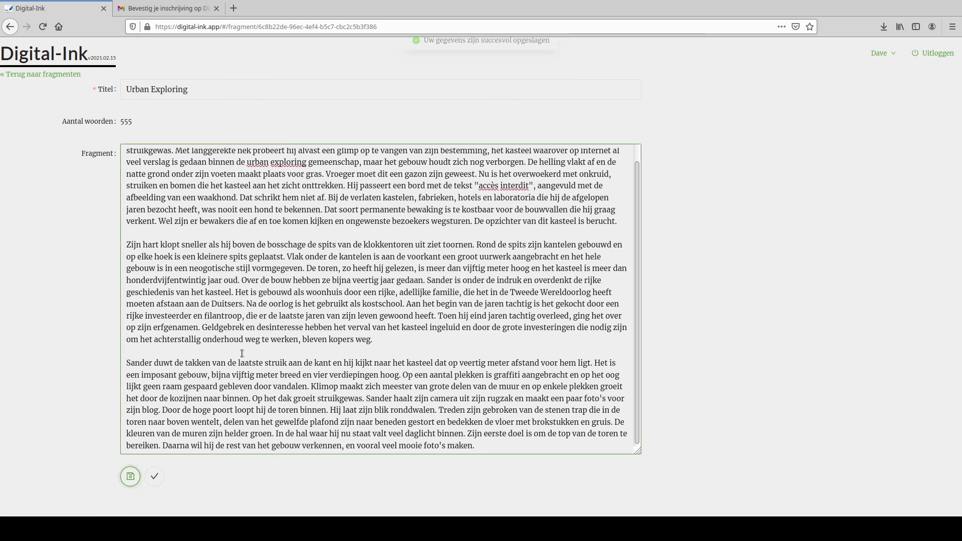
click(83, 189)
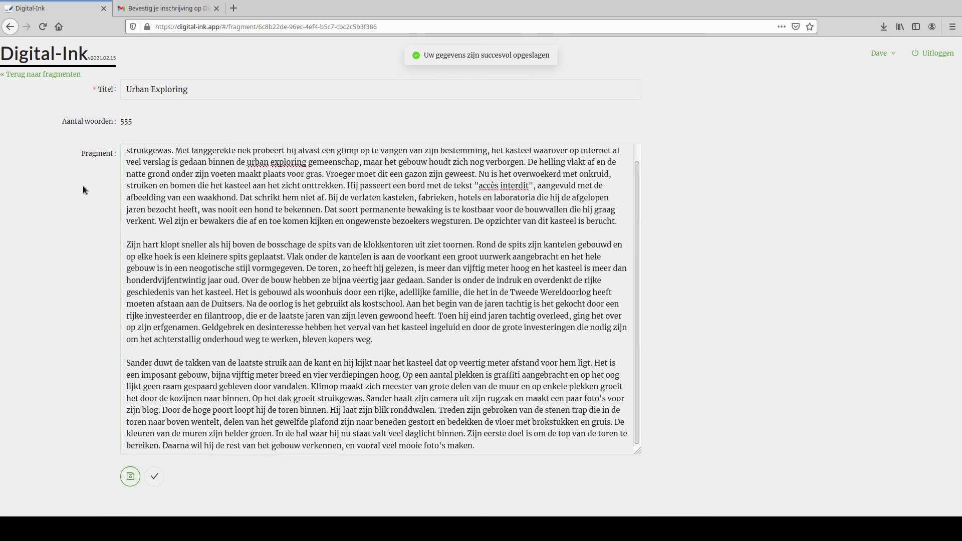
click(52, 75)
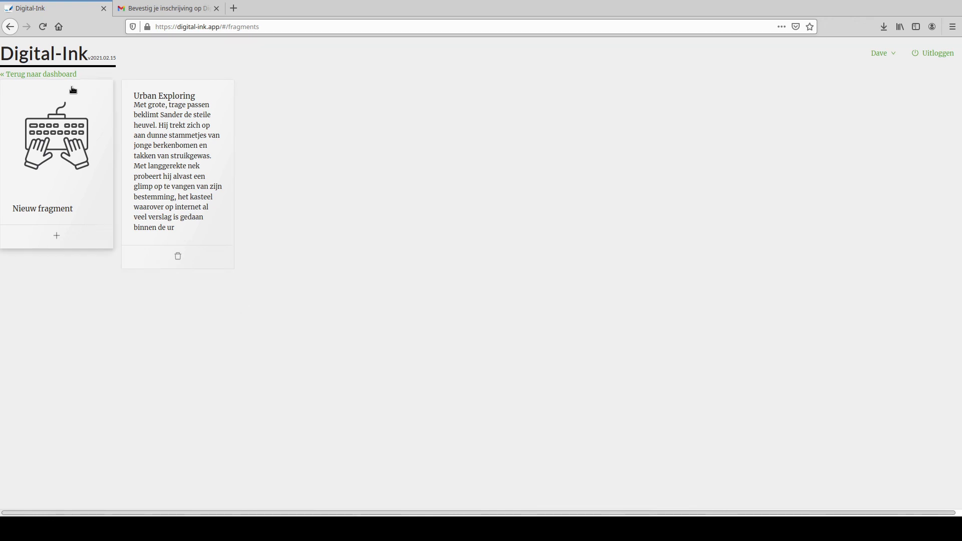
Step: Import the fragment "Urban Exploring" before the empty scene of project "De groene steen", deleting the fragment after copying, and return to the dashboard
click(55, 74)
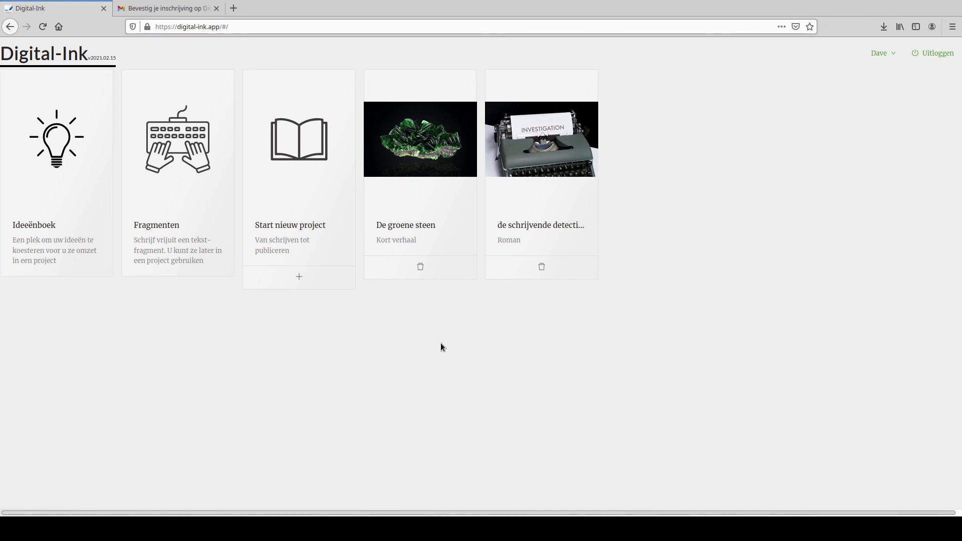
click(412, 169)
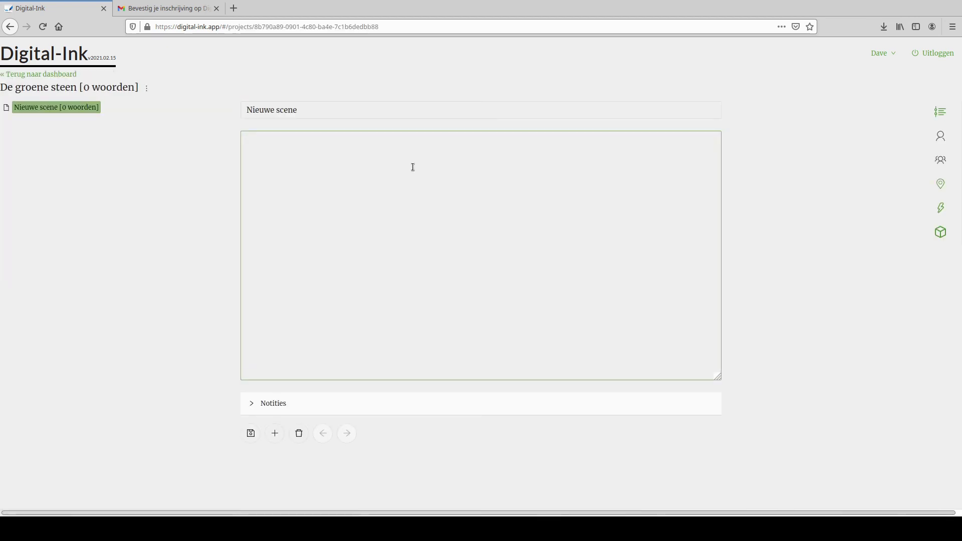
click(274, 434)
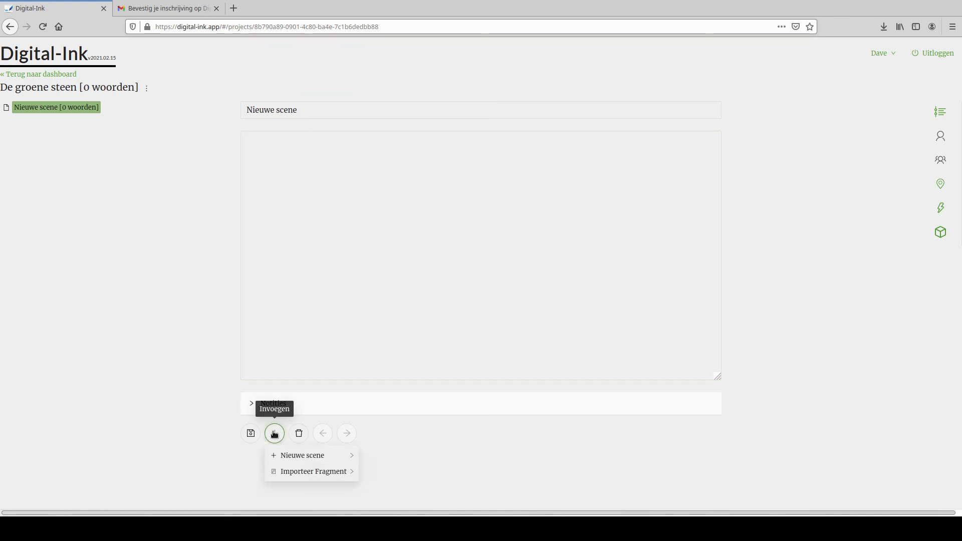
mouse_move(299, 475)
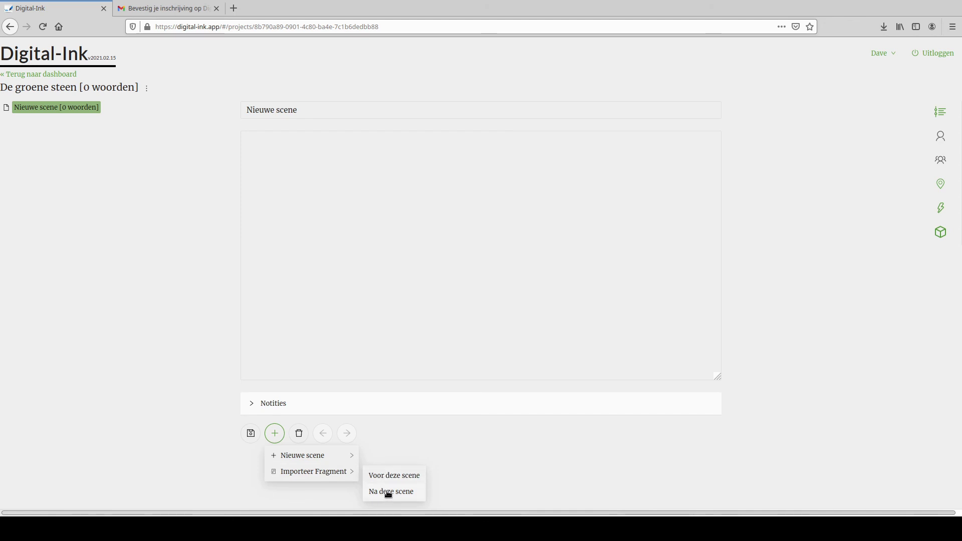
click(389, 475)
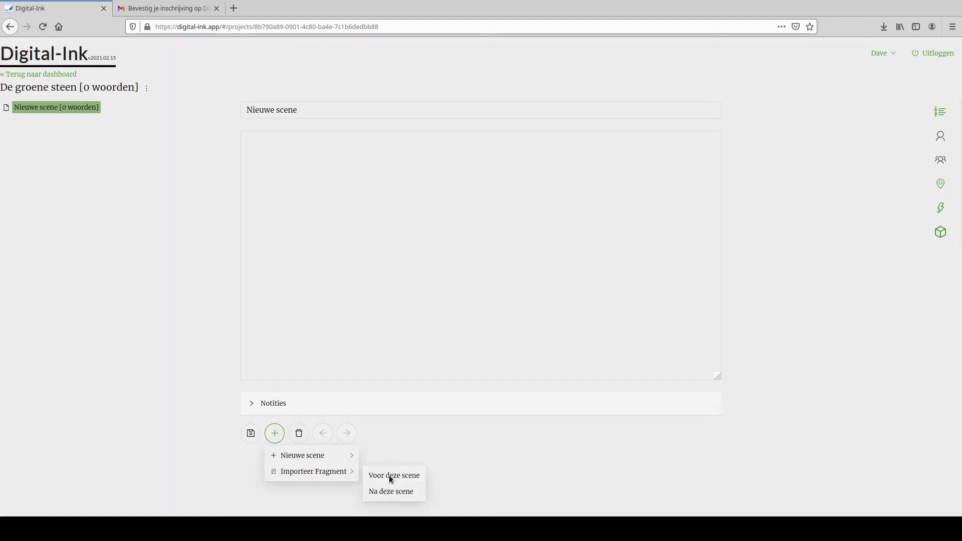
click(455, 132)
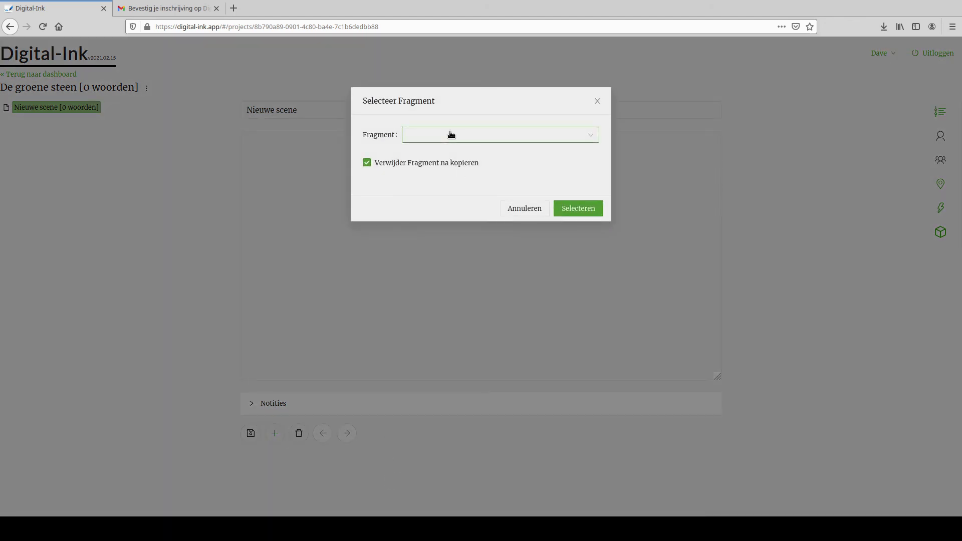
click(437, 157)
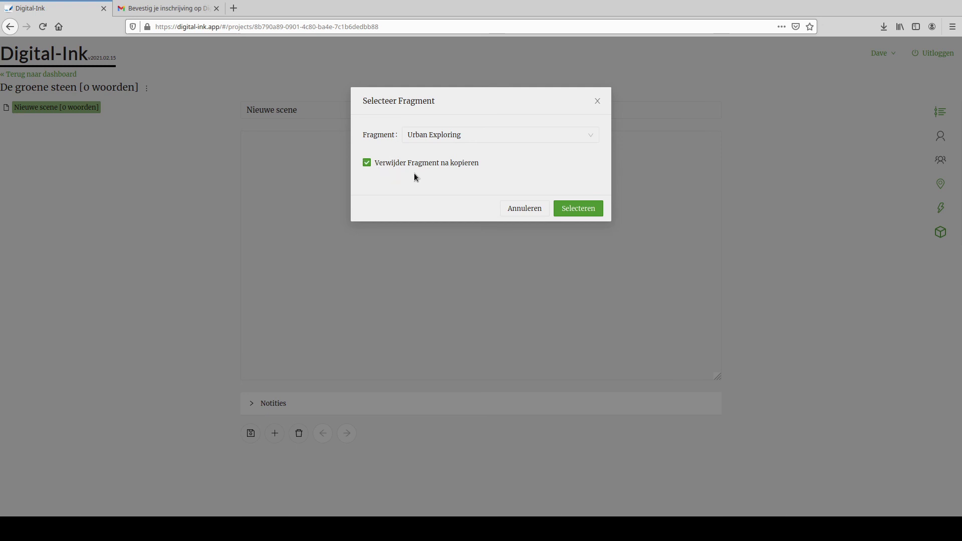
click(575, 208)
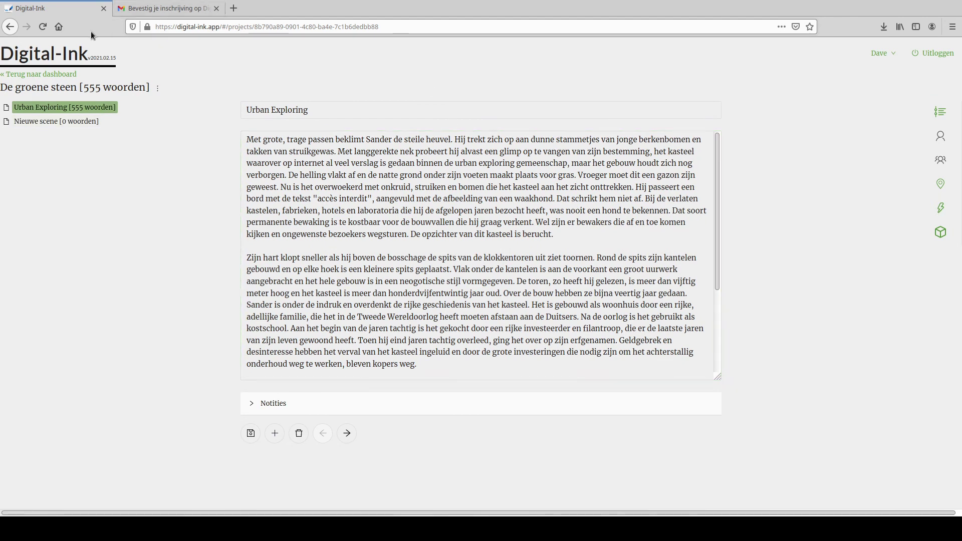
click(64, 76)
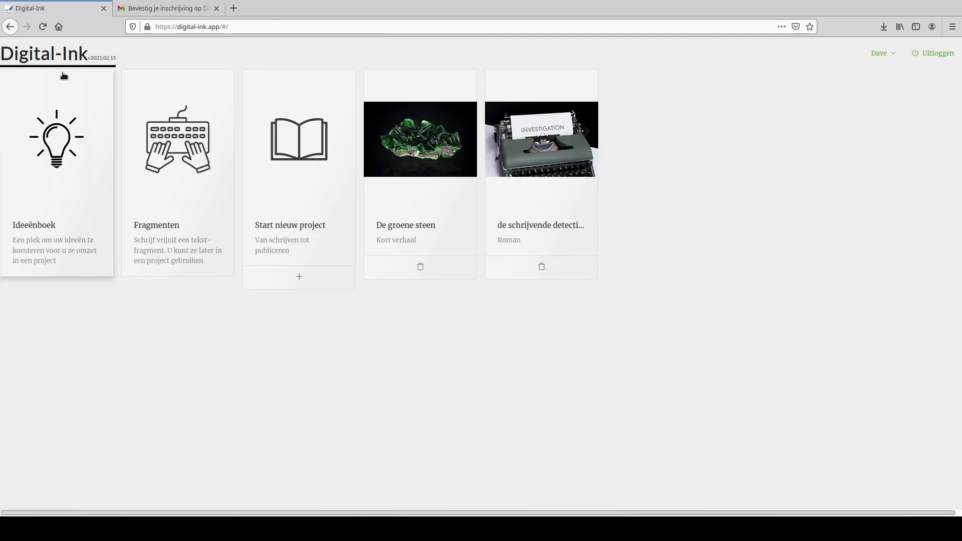
key(ctrl+f)
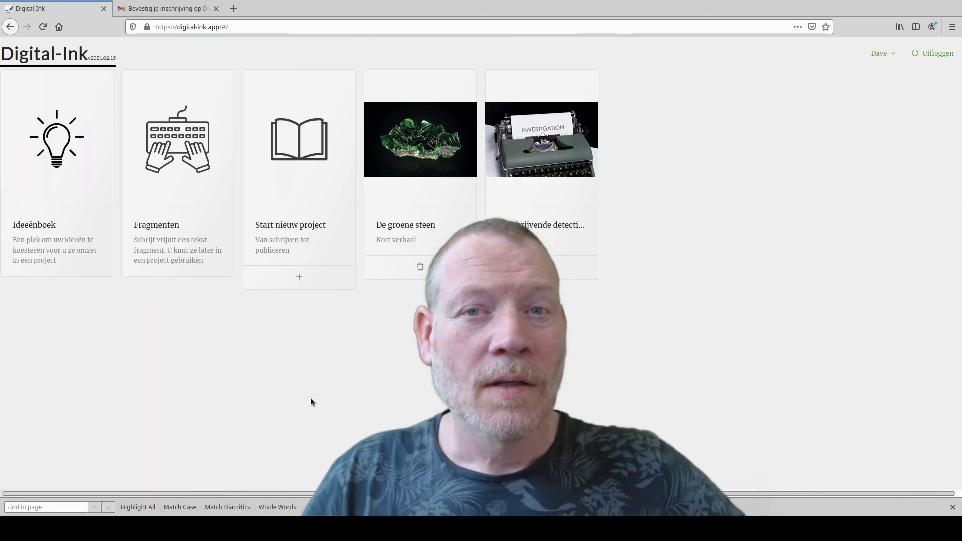